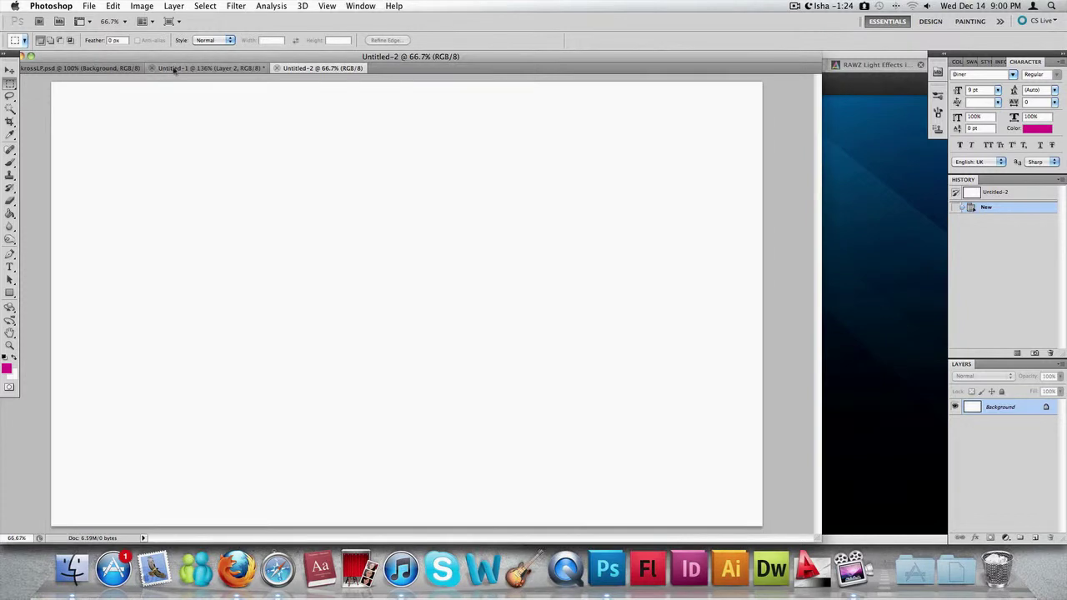
Move the clipped Layer 1 artwork slightly down inside the splatter, then switch to Untitled-2
{"action": "left_click", "coordinate": [175, 68]}
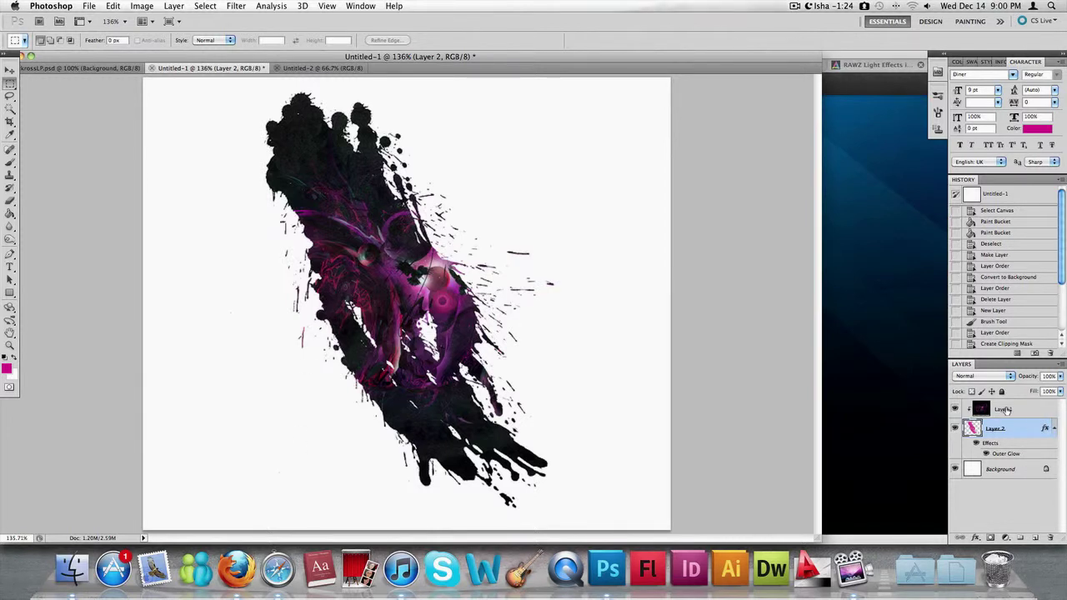
{"action": "left_click", "coordinate": [980, 410]}
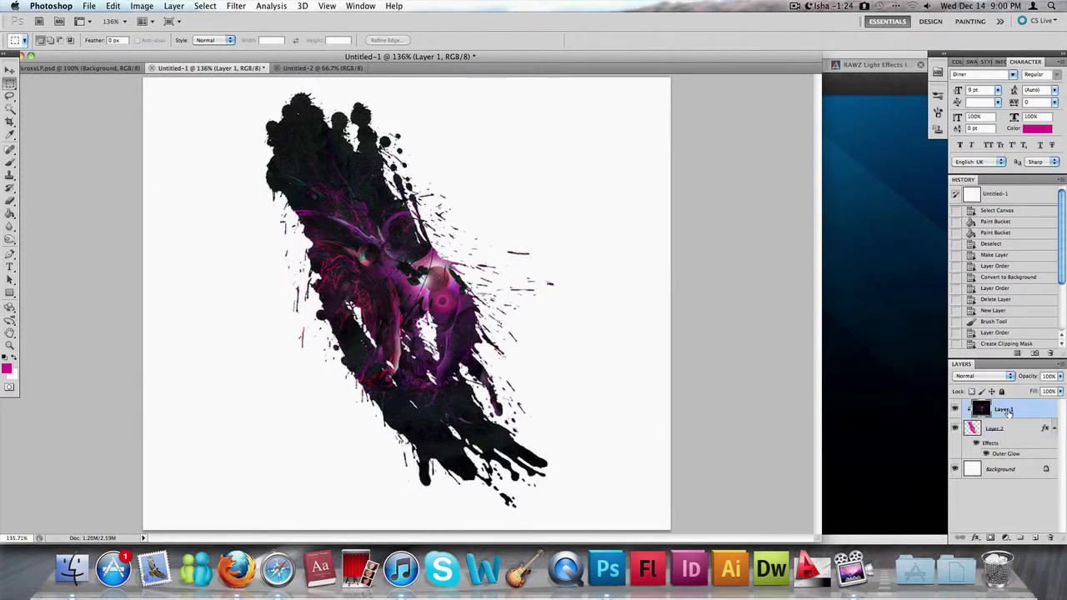
{"action": "left_click", "coordinate": [10, 70]}
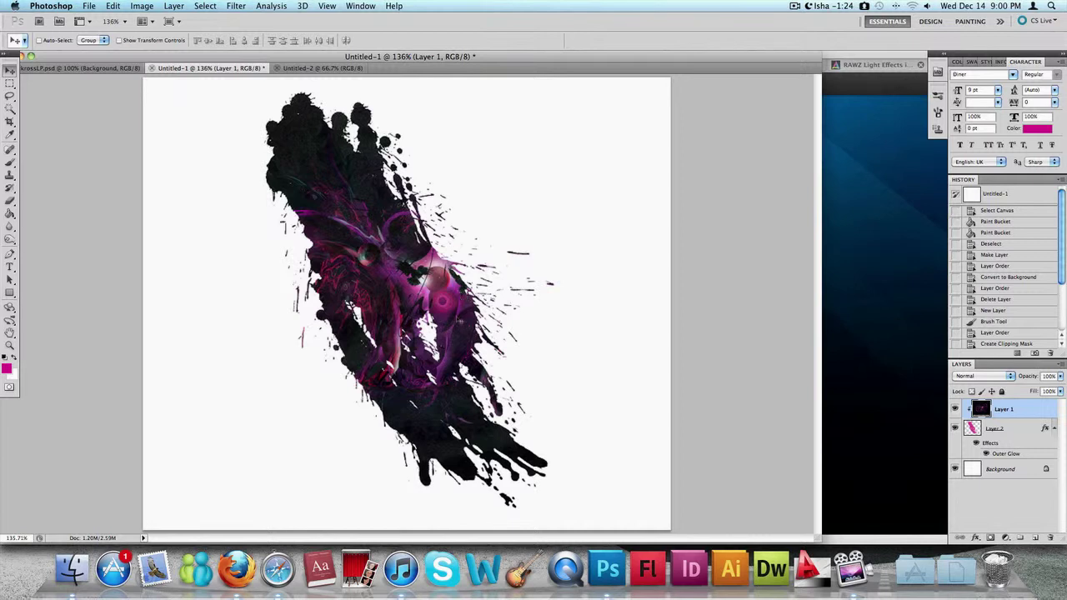
{"action": "mouse_move", "coordinate": [500, 461]}
{"action": "left_mouse_down"}
{"action": "mouse_move", "coordinate": [509, 500]}
{"action": "mouse_move", "coordinate": [504, 467]}
{"action": "mouse_move", "coordinate": [513, 471]}
{"action": "left_mouse_up"}
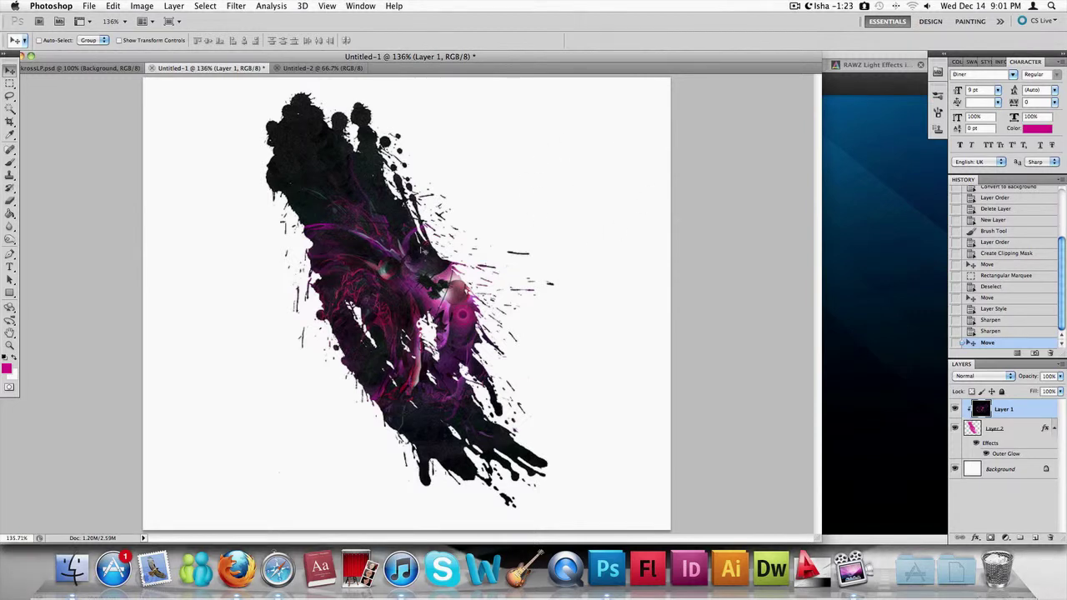
{"action": "left_click", "coordinate": [301, 68]}
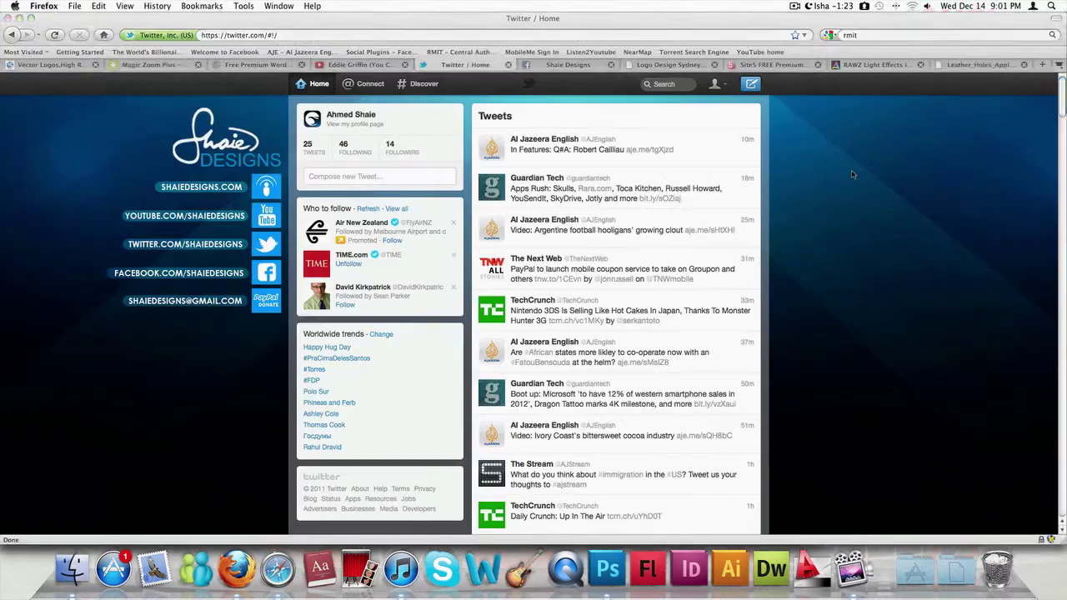
Bring Firefox forward to the Twitter timeline, then switch to the Shaie Designs Facebook tab
{"action": "left_click", "coordinate": [848, 175]}
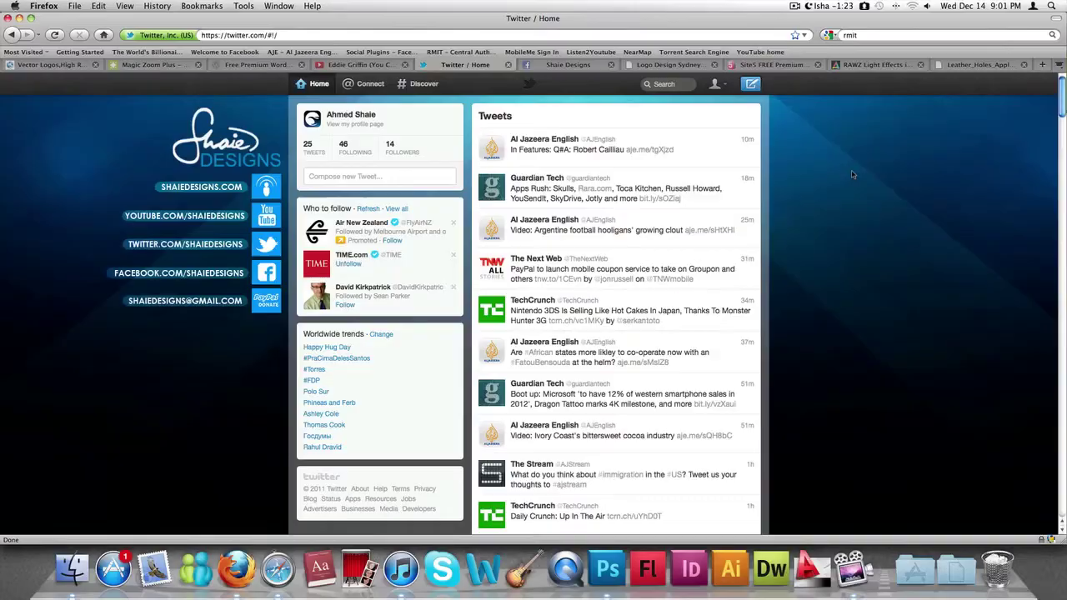
{"action": "scroll", "coordinate": [852, 174], "scroll_direction": "down", "scroll_amount": 10}
{"action": "scroll", "coordinate": [852, 174], "scroll_direction": "up", "scroll_amount": 10}
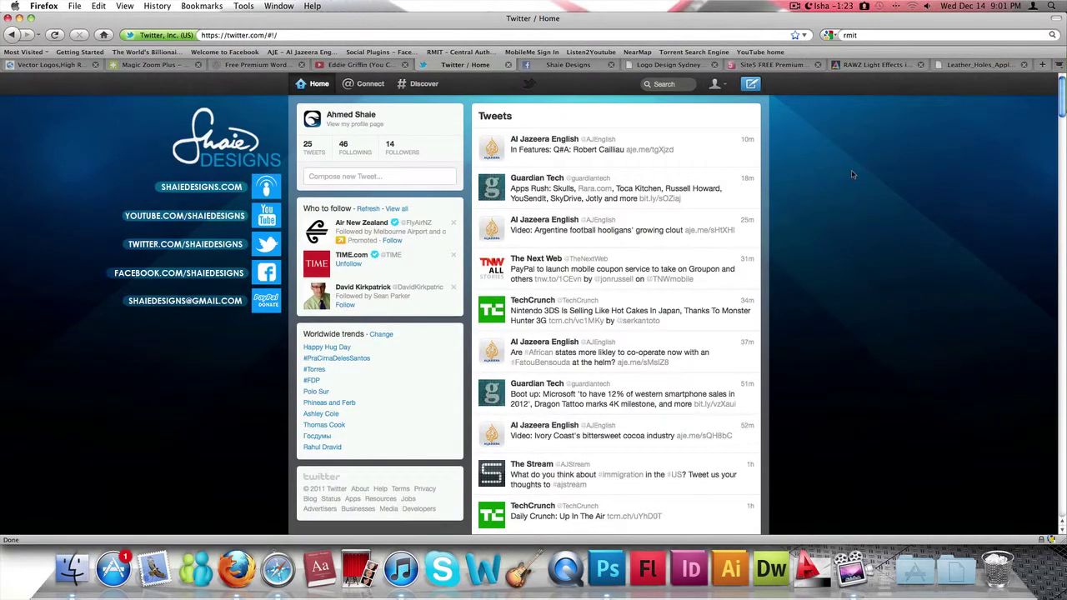
{"action": "left_click", "coordinate": [537, 65]}
{"action": "scroll", "coordinate": [548, 186], "scroll_direction": "up", "scroll_amount": 5}
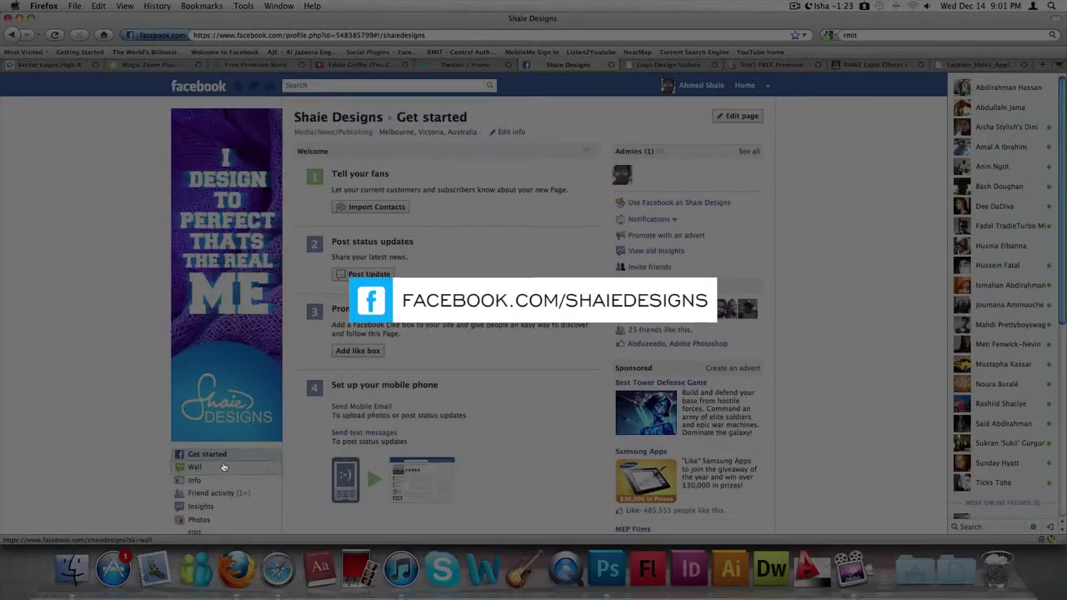
Scroll through the Shaie Designs Wall posts, then return to the Twitter / Home tab
{"action": "left_click", "coordinate": [223, 466]}
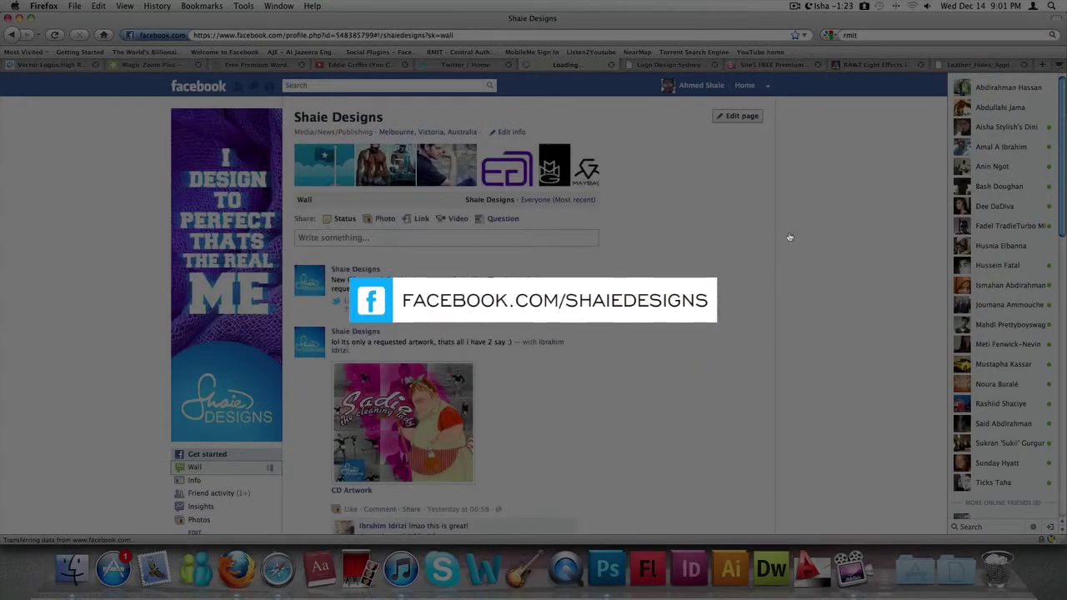
{"action": "scroll", "coordinate": [817, 240], "scroll_direction": "down", "scroll_amount": 5}
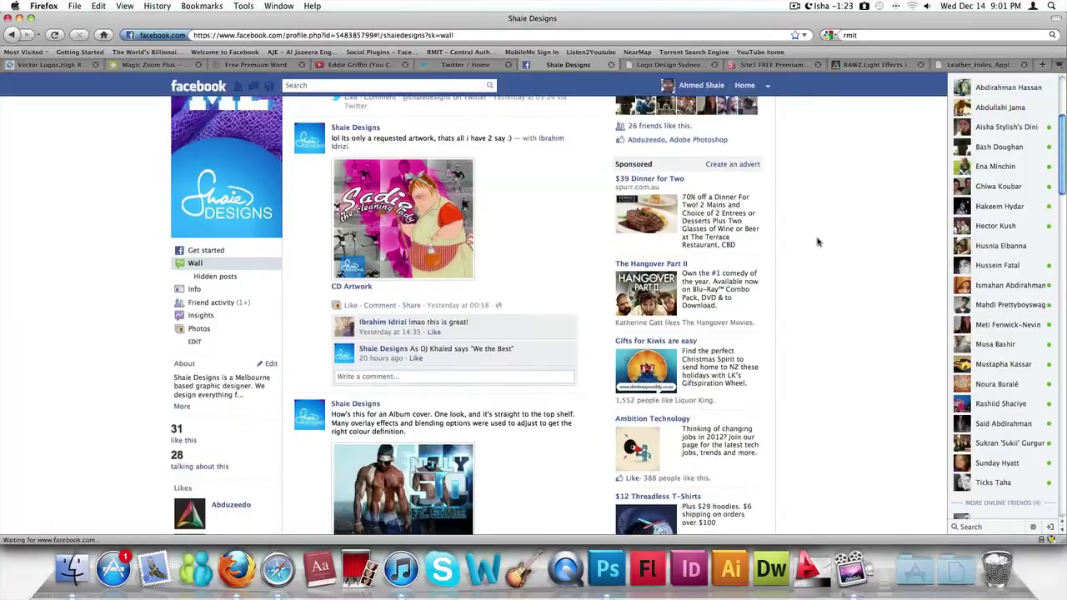
{"action": "scroll", "coordinate": [817, 241], "scroll_direction": "down", "scroll_amount": 5}
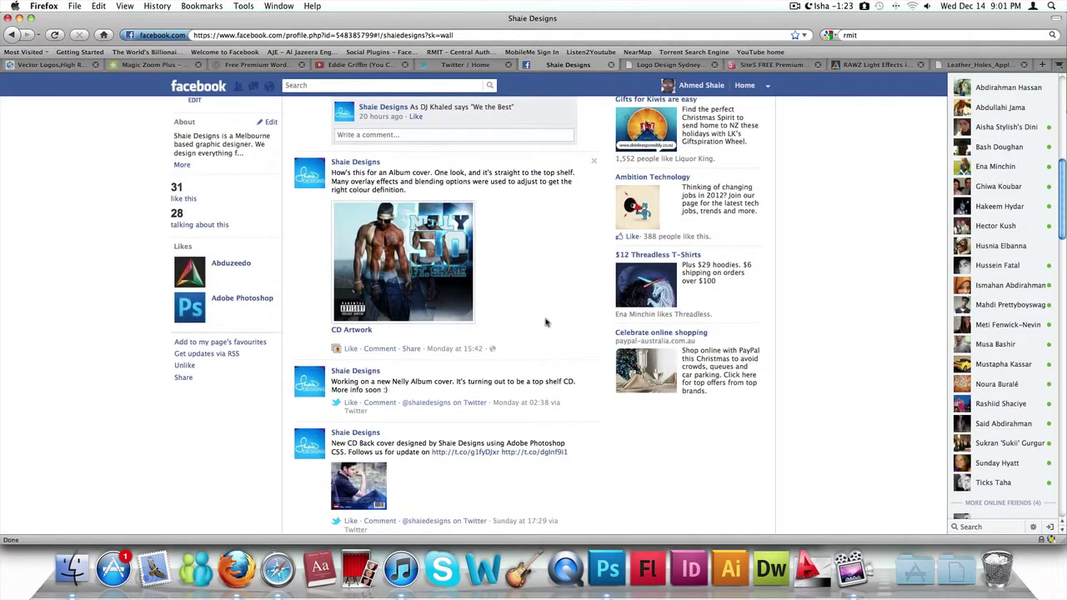
{"action": "scroll", "coordinate": [542, 320], "scroll_direction": "down", "scroll_amount": 5}
{"action": "scroll", "coordinate": [498, 325], "scroll_direction": "down", "scroll_amount": 10}
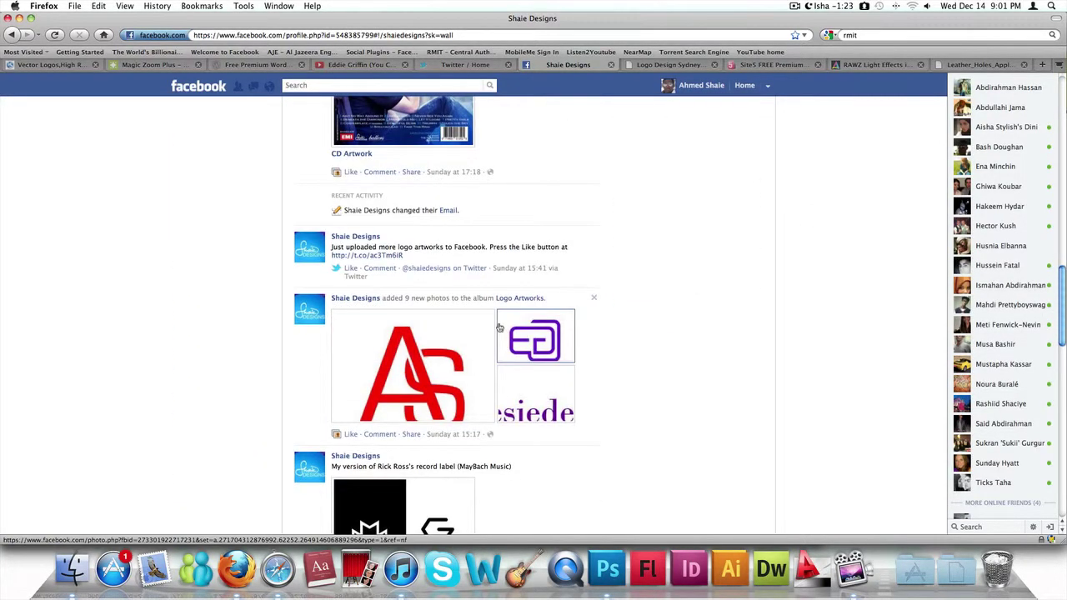
{"action": "scroll", "coordinate": [499, 327], "scroll_direction": "down", "scroll_amount": 2}
{"action": "scroll", "coordinate": [490, 311], "scroll_direction": "down", "scroll_amount": 5}
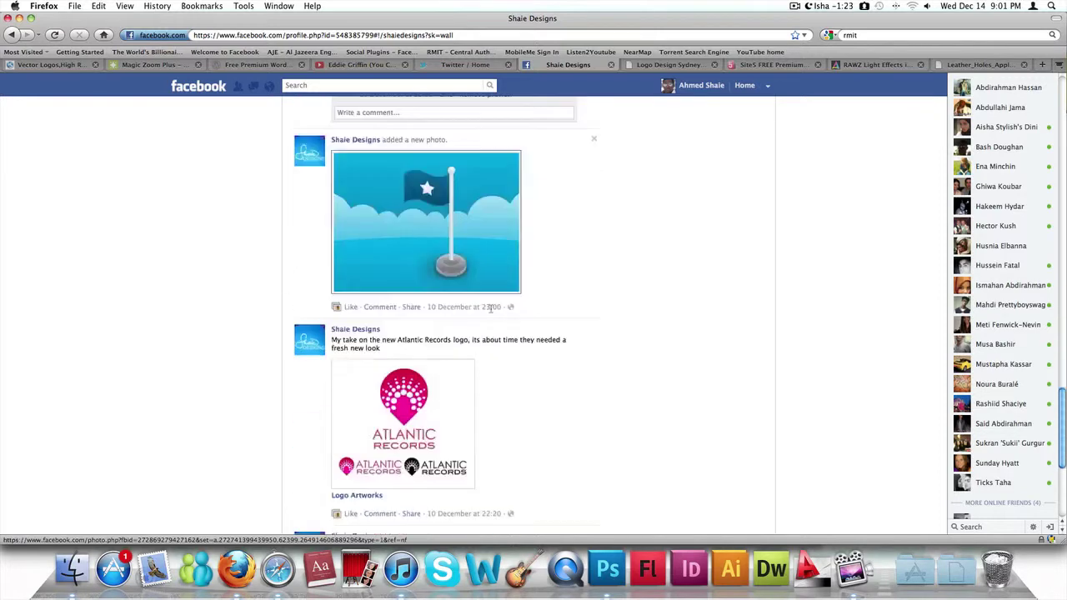
{"action": "scroll", "coordinate": [490, 310], "scroll_direction": "up", "scroll_amount": 20}
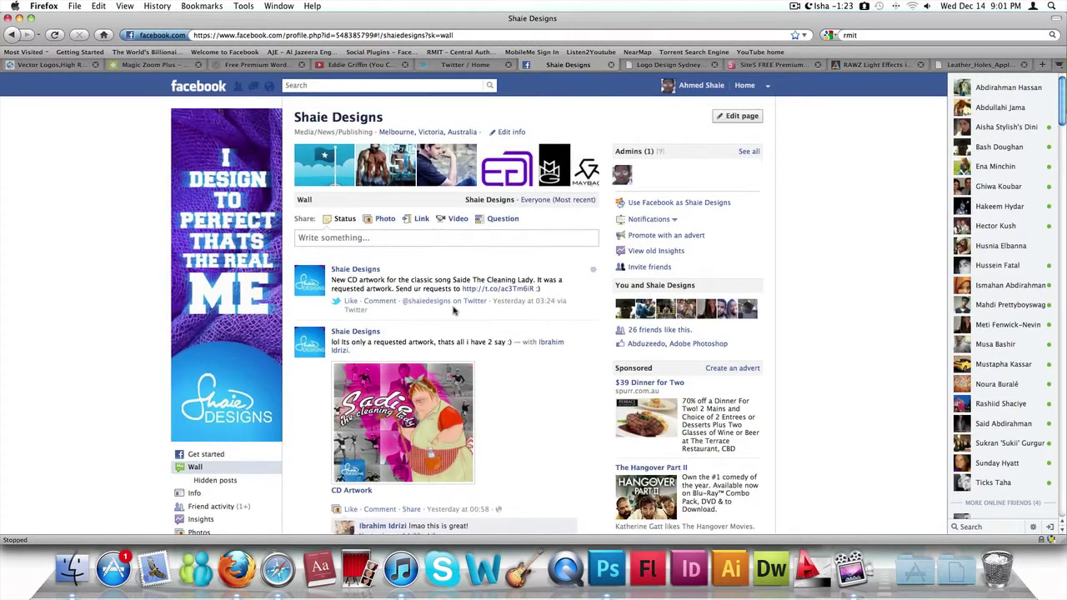
{"action": "left_click", "coordinate": [450, 65]}
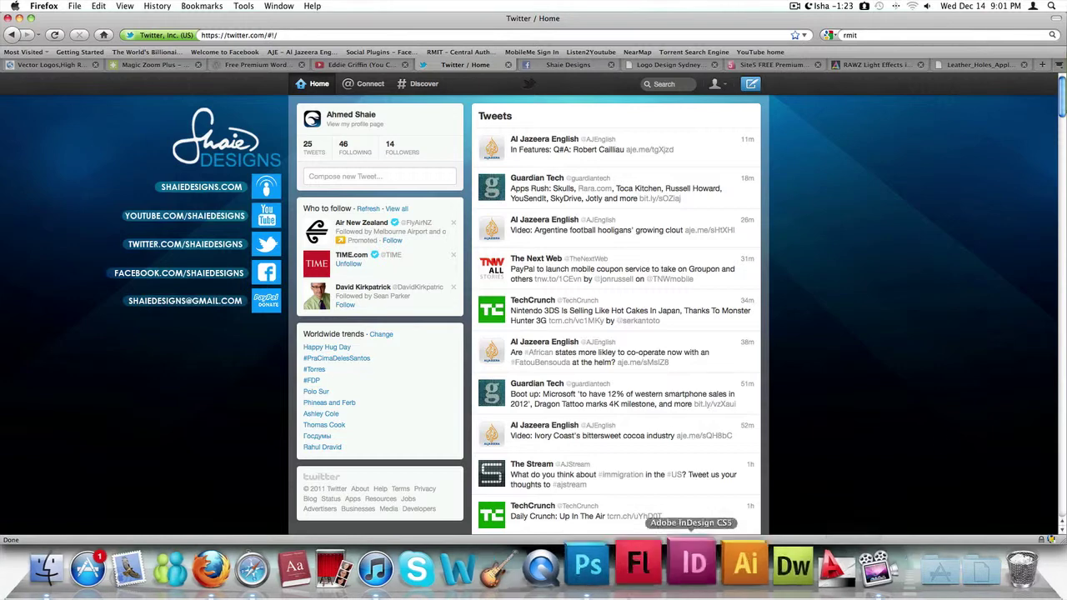
View the Leather_Holes_Apple.png wallpaper in Firefox, then switch back to Photoshop
{"action": "left_click", "coordinate": [973, 67]}
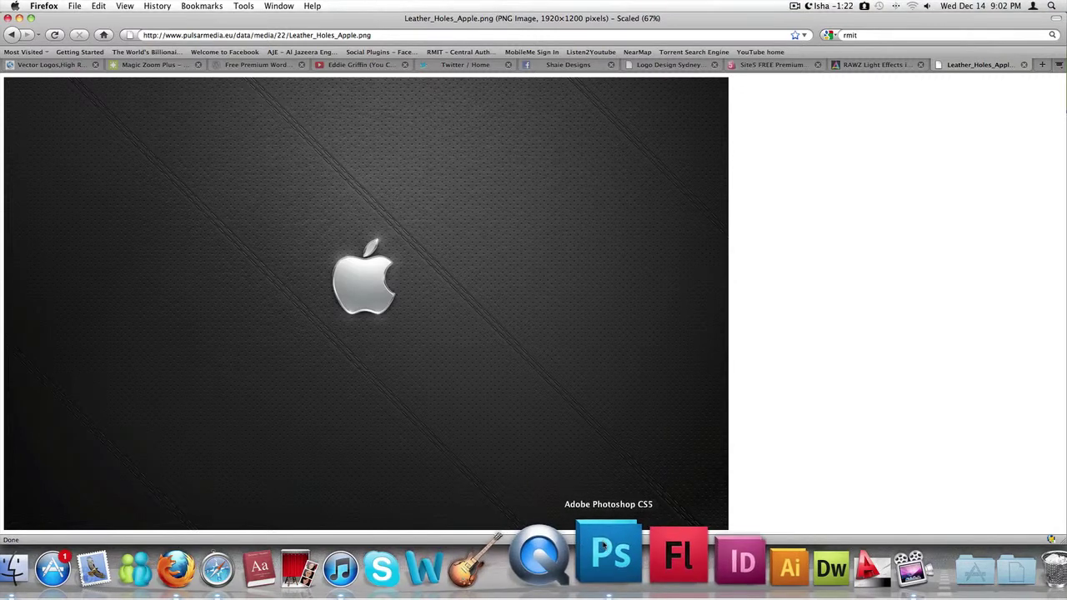
{"action": "left_click", "coordinate": [607, 552]}
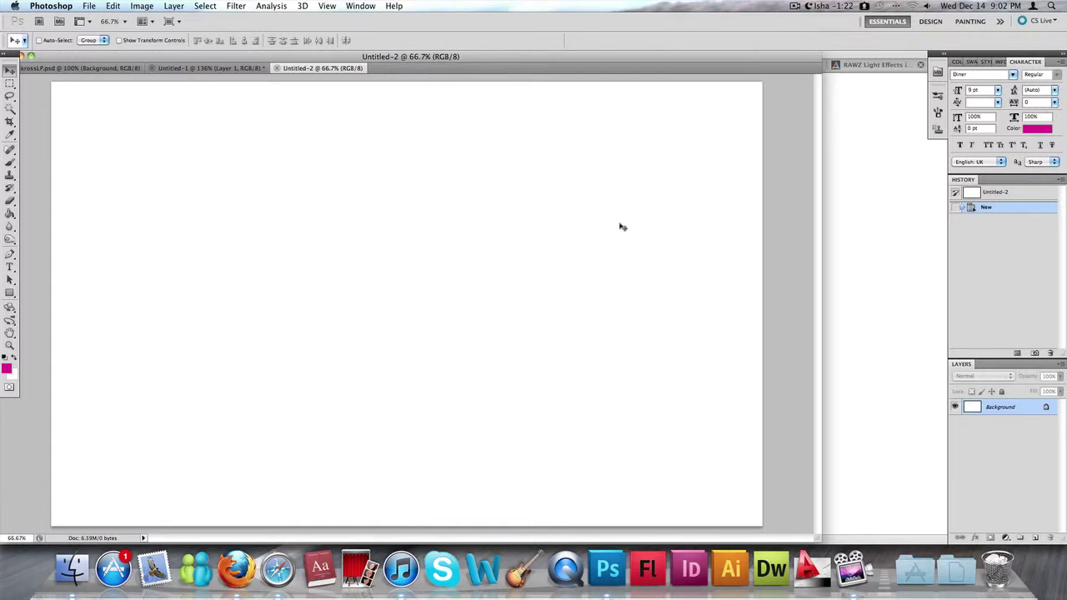
Bring Firefox showing the Leather_Holes_Apple.png wallpaper in front of Photoshop
{"action": "left_click", "coordinate": [872, 192]}
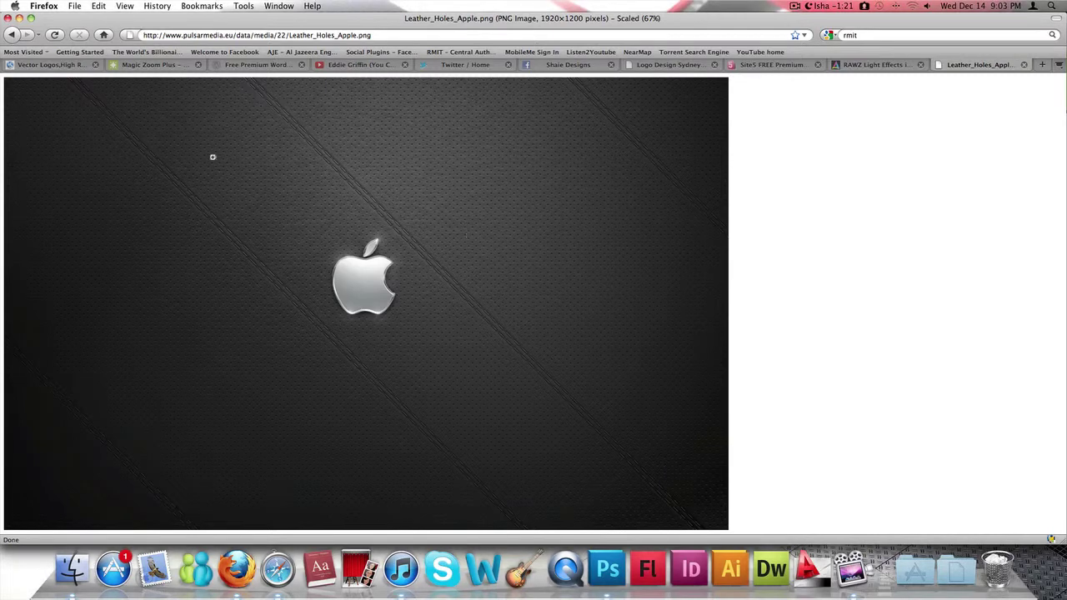
Open the full-size 1920×1200 Leather_Holes_Apple.png from the Google Images results
{"action": "left_click", "coordinate": [11, 35]}
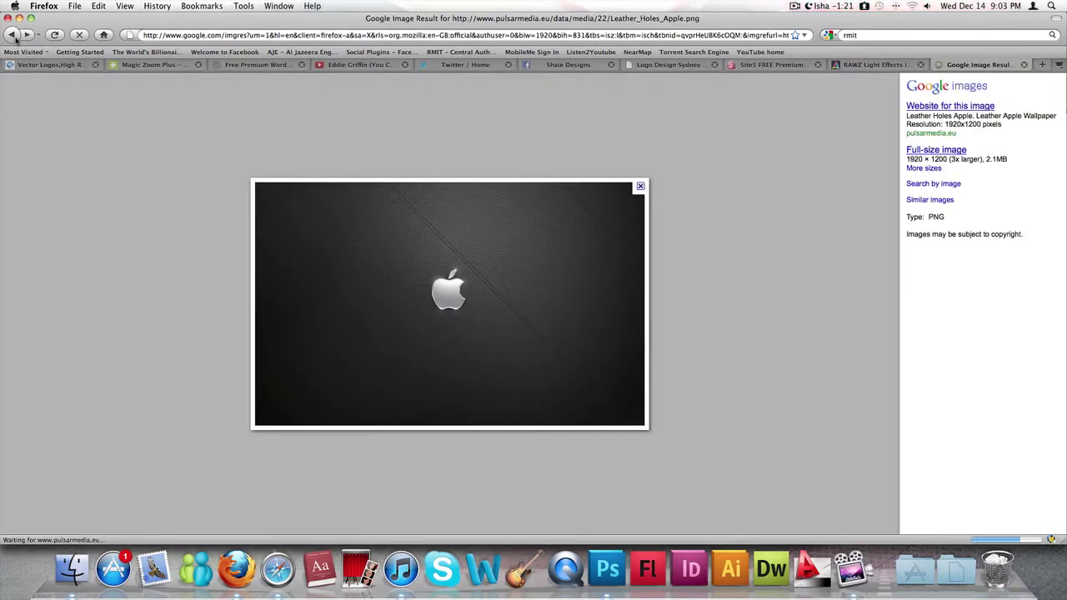
{"action": "left_click", "coordinate": [12, 35]}
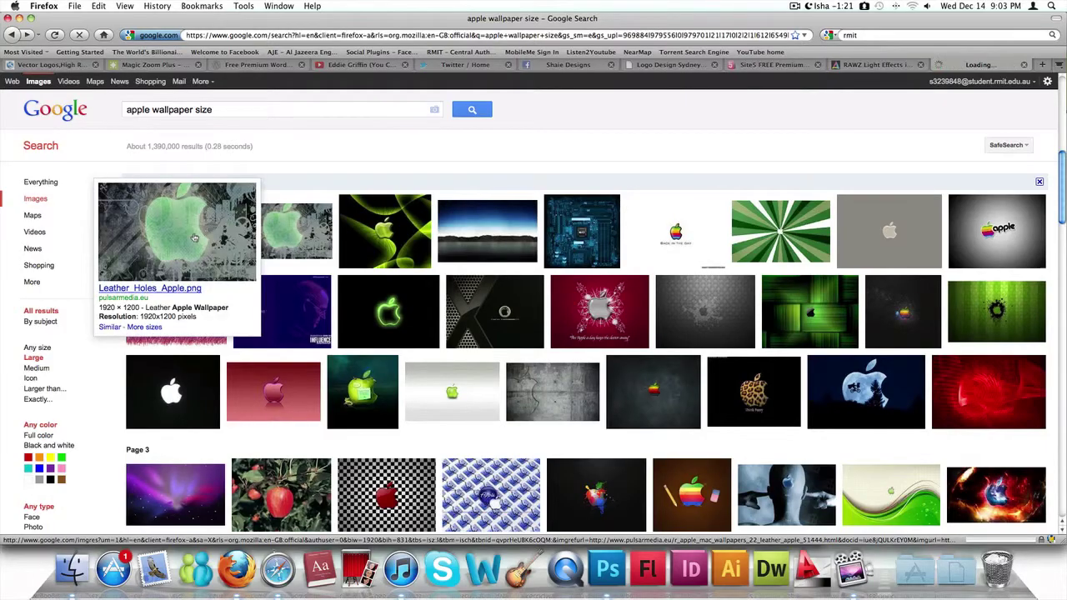
{"action": "left_click", "coordinate": [194, 238]}
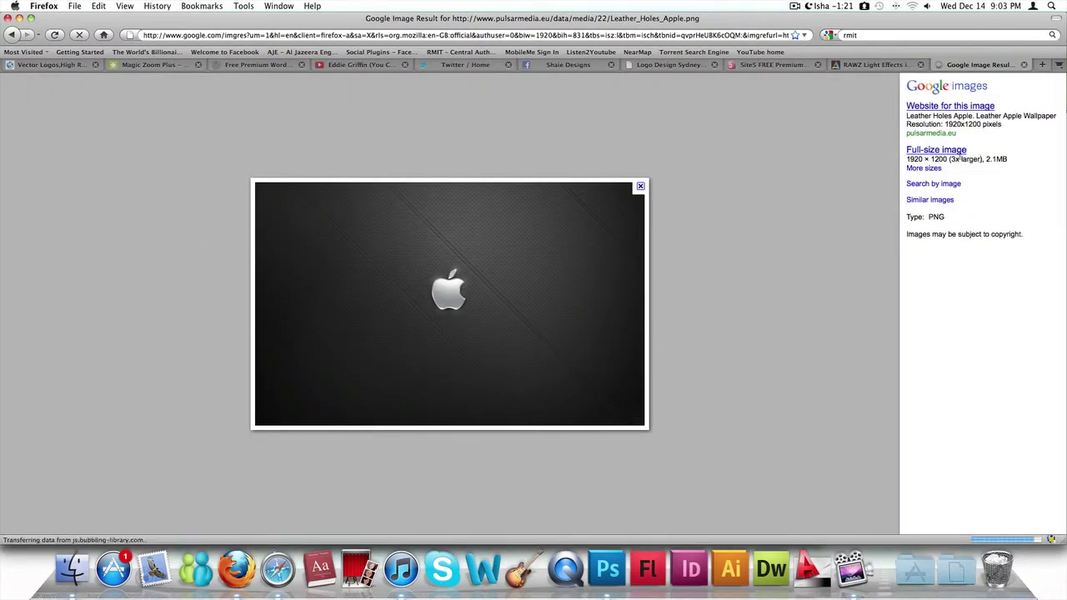
{"action": "left_click", "coordinate": [947, 152]}
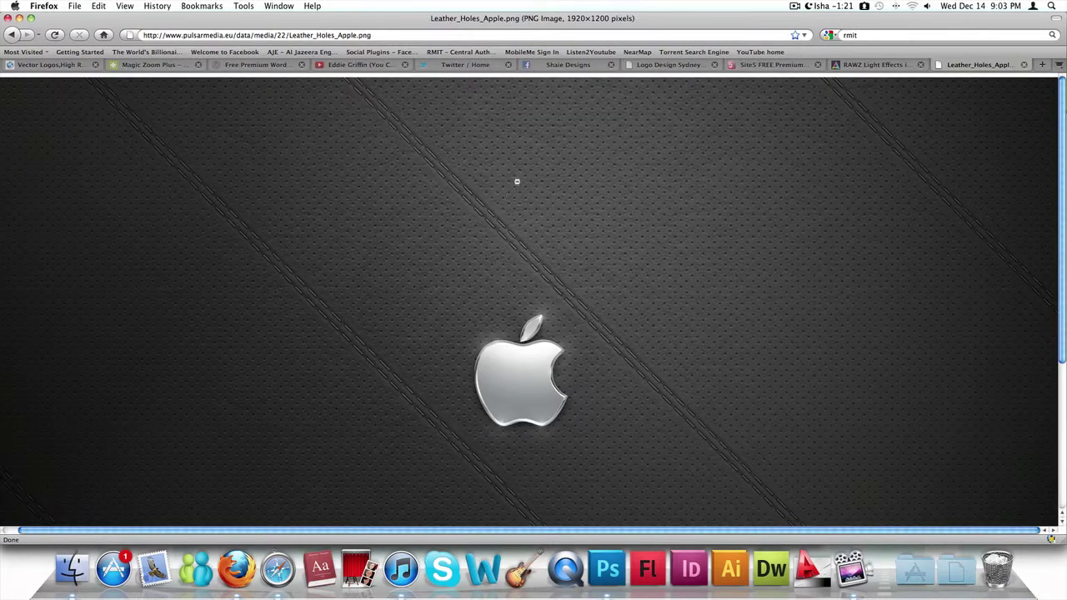
Copy the full-size wallpaper image to the clipboard and return to Photoshop
{"action": "right_click", "coordinate": [518, 163]}
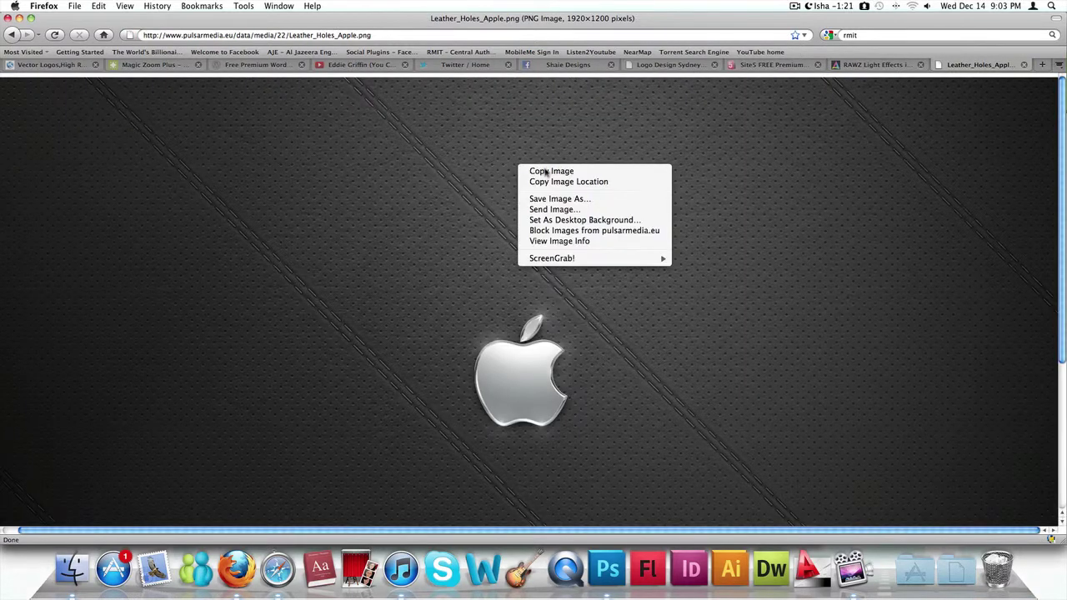
{"action": "left_click", "coordinate": [546, 173]}
{"action": "left_click", "coordinate": [606, 593]}
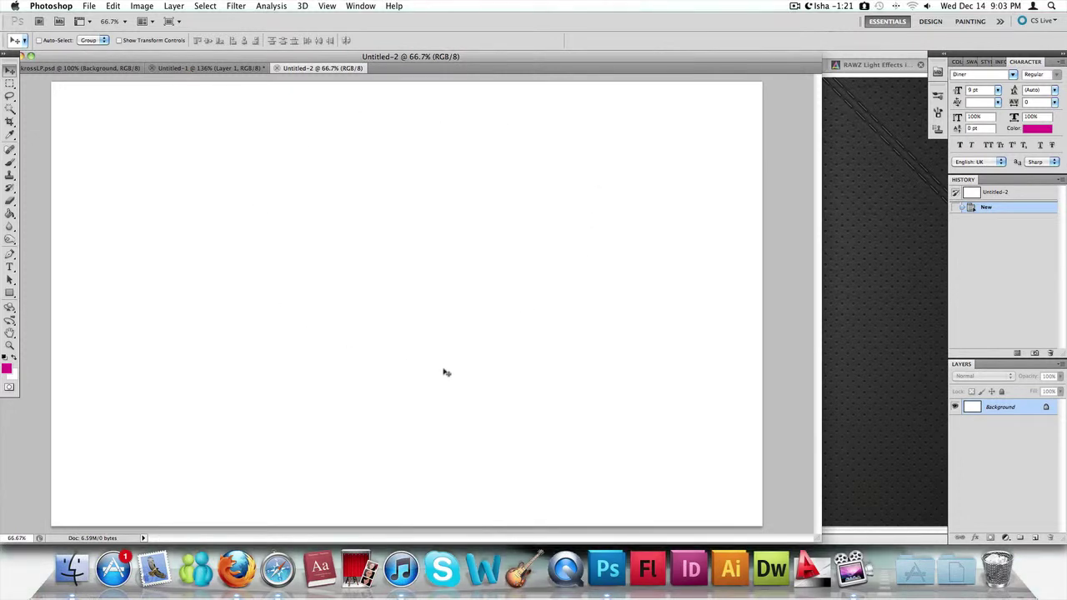
Confirm the clipboard size is 1920×1200, cancel New, and paste the wallpaper as Layer 1
{"action": "key", "text": "super+n"}
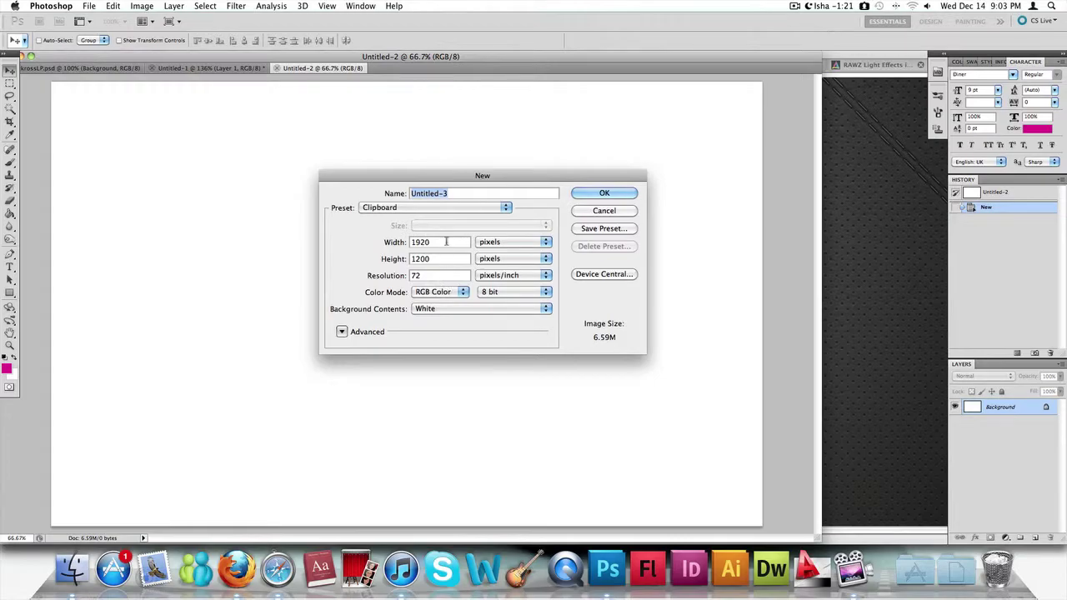
{"action": "left_click_drag", "start_coordinate": [447, 243], "coordinate": [394, 259]}
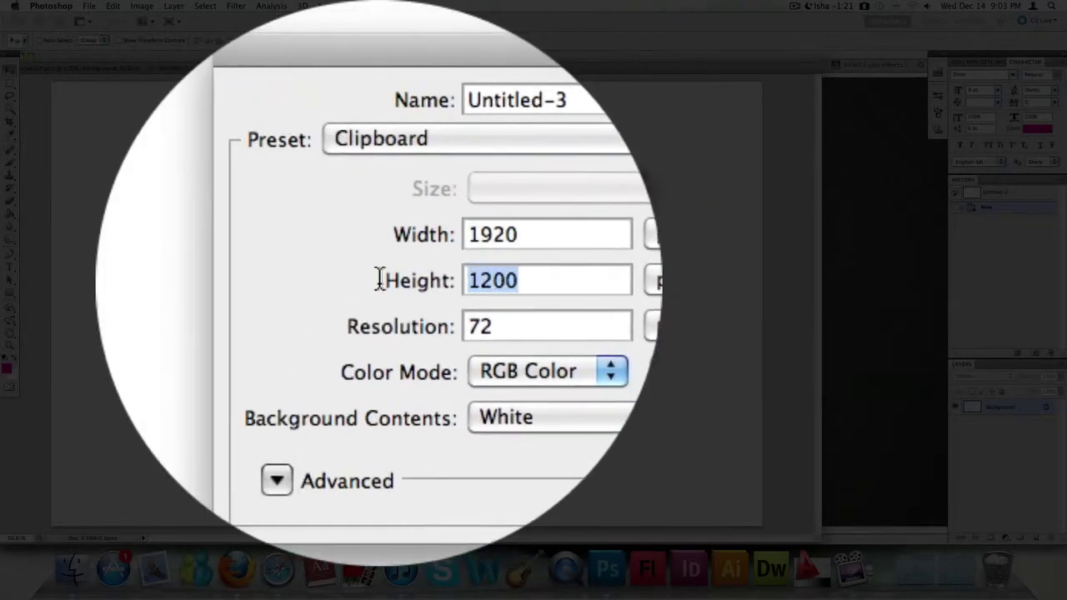
{"action": "left_click", "coordinate": [455, 277]}
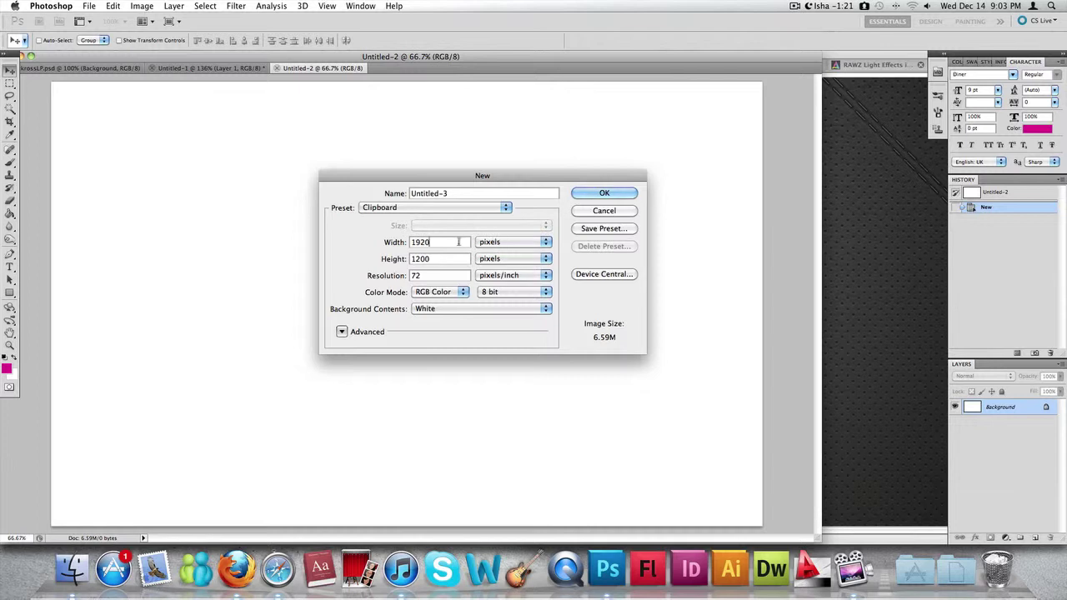
{"action": "left_click_drag", "start_coordinate": [462, 242], "coordinate": [402, 243]}
{"action": "key", "text": "Tab"}
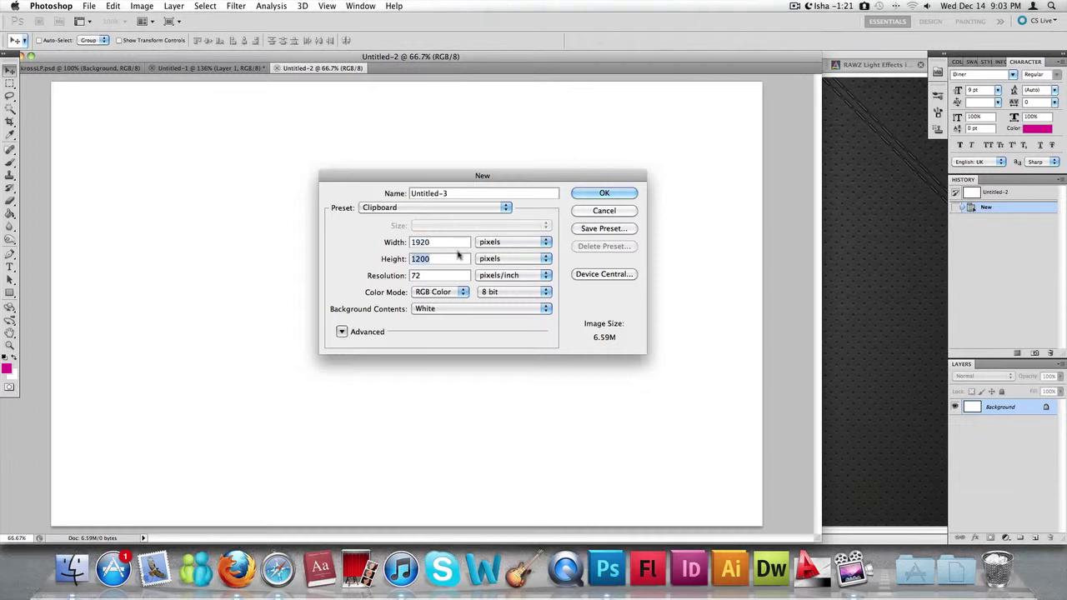
{"action": "key", "text": "Escape"}
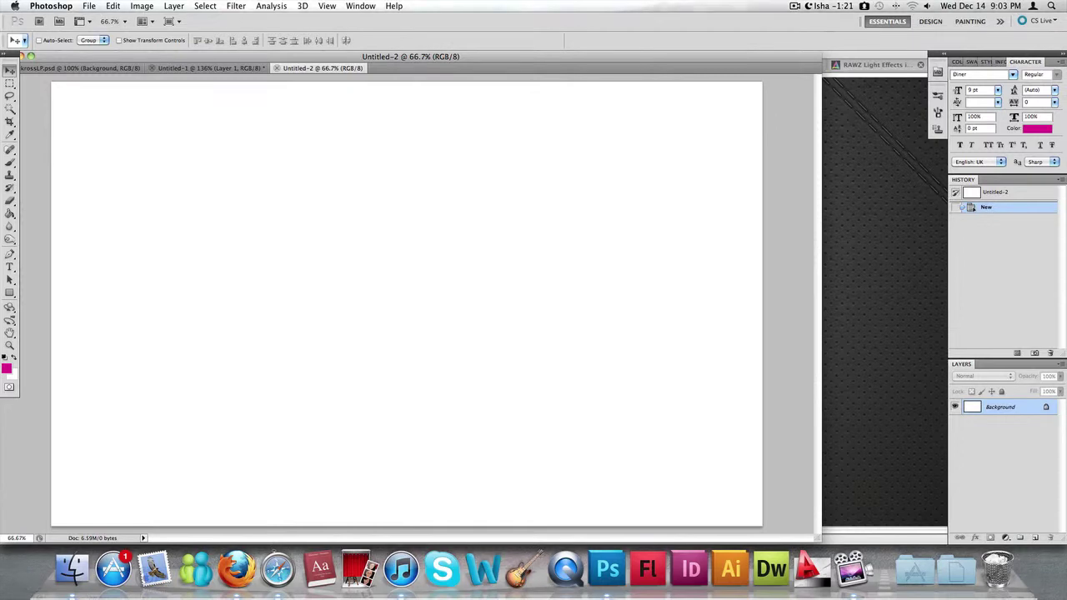
{"action": "key", "text": "super+v"}
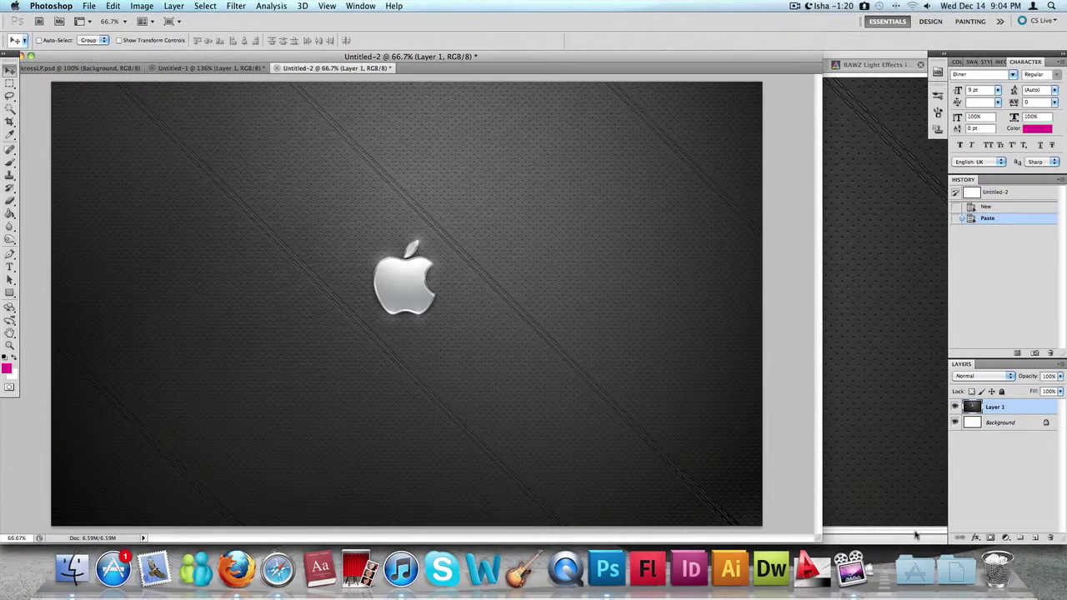
Enlarge the document window and hide Layer 1, leaving the white Background visible
{"action": "left_click_drag", "start_coordinate": [817, 537], "coordinate": [927, 536]}
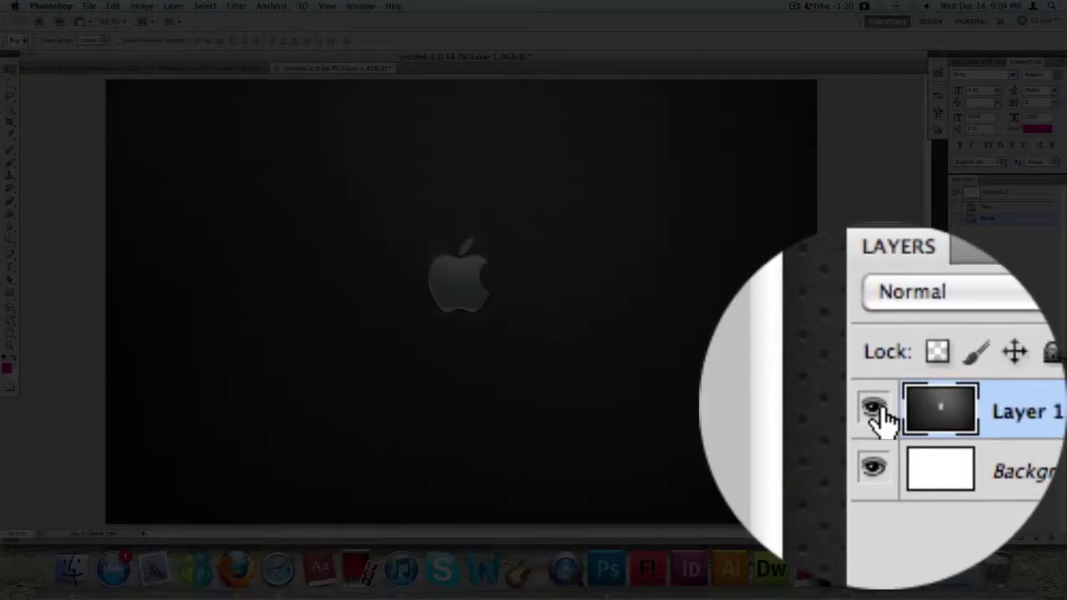
{"action": "left_click", "coordinate": [876, 410]}
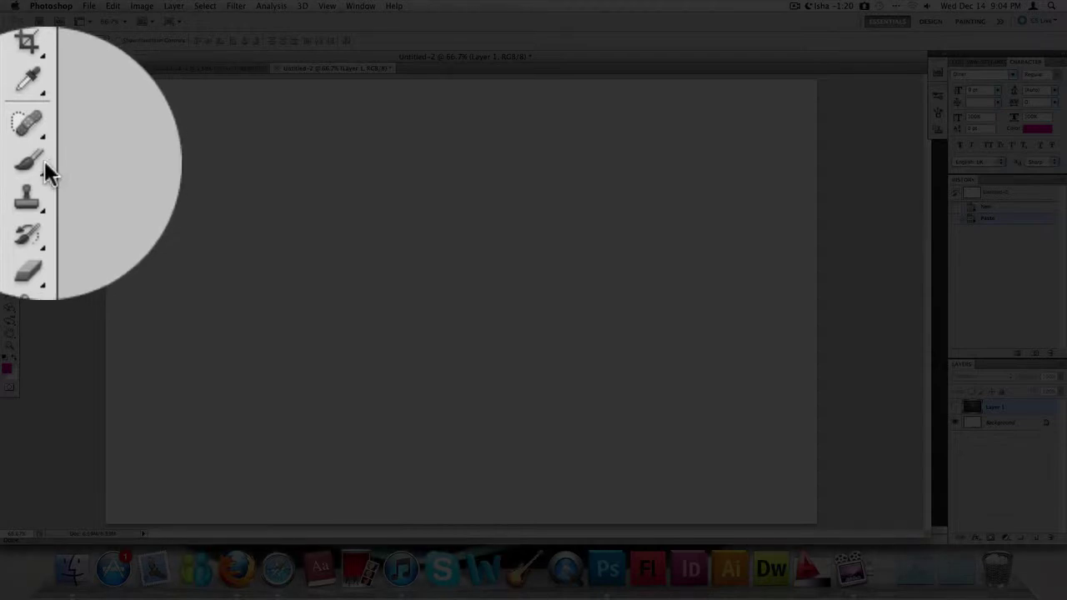
Select the Brush tool at 100% opacity and flow
{"action": "left_click", "coordinate": [38, 165]}
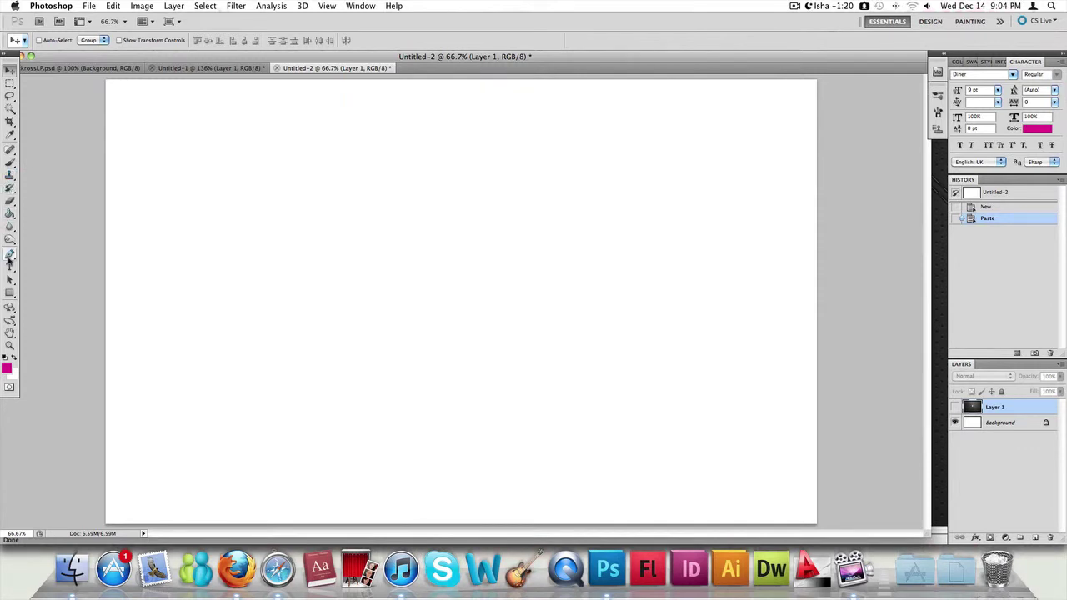
{"action": "left_click", "coordinate": [10, 164]}
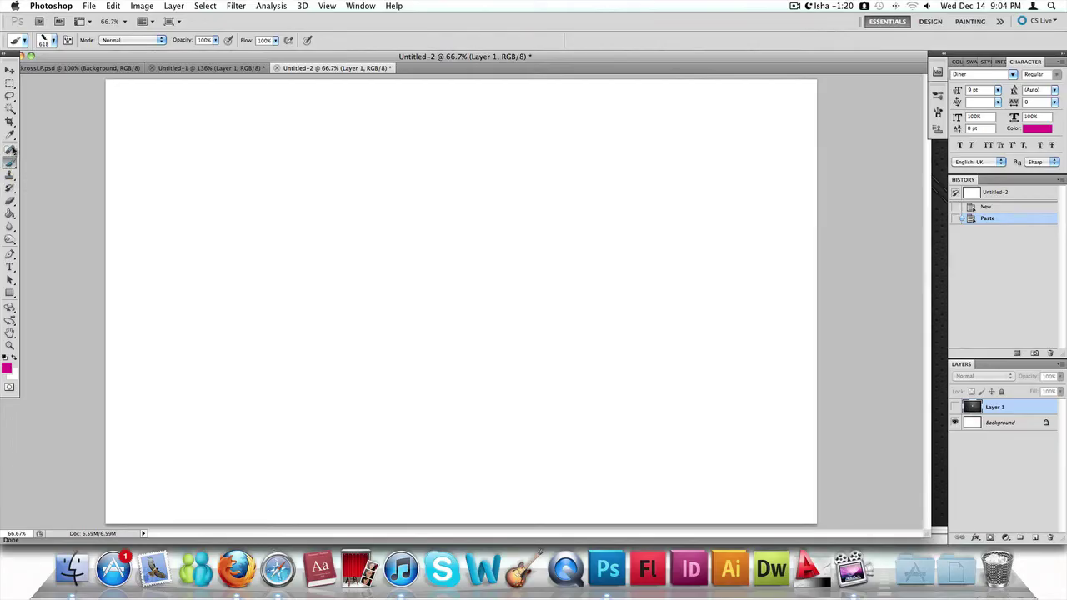
Choose the 1450 splatter brush preset from the Brush Preset picker
{"action": "left_click", "coordinate": [44, 39]}
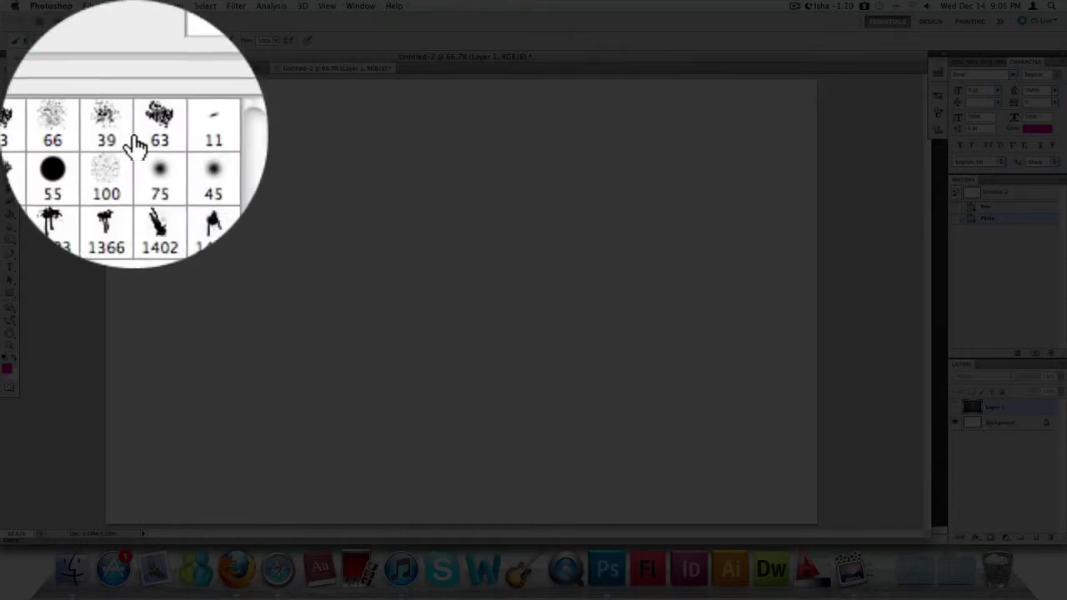
{"action": "mouse_move", "coordinate": [124, 150]}
{"action": "left_mouse_down"}
{"action": "mouse_move", "coordinate": [124, 115]}
{"action": "mouse_move", "coordinate": [124, 147]}
{"action": "left_mouse_up"}
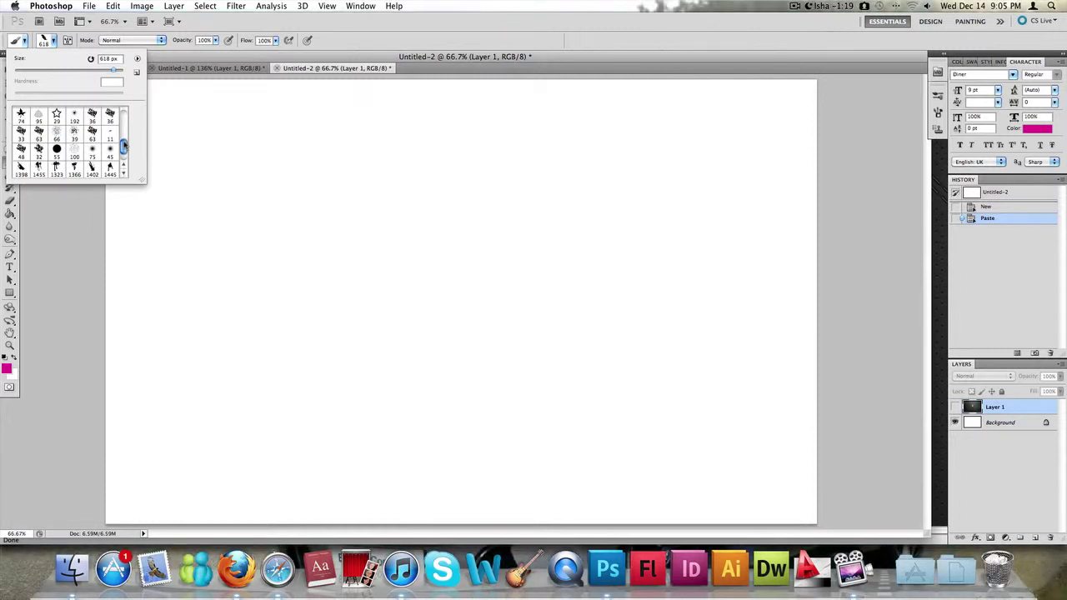
{"action": "left_click_drag", "start_coordinate": [123, 147], "coordinate": [125, 123]}
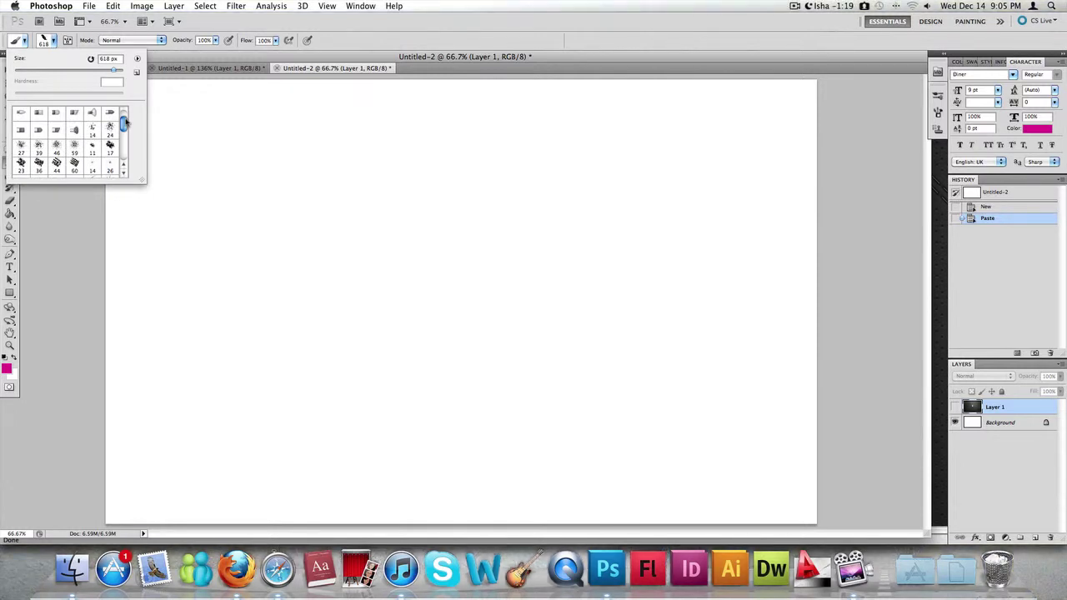
{"action": "left_click_drag", "start_coordinate": [125, 123], "coordinate": [126, 155]}
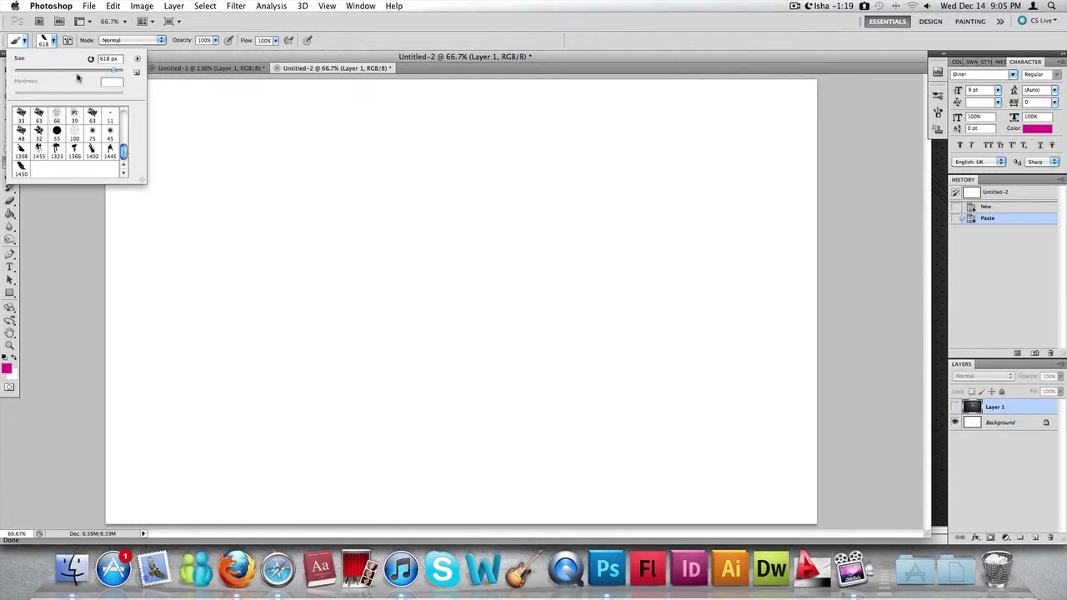
{"action": "scroll", "coordinate": [95, 140], "scroll_direction": "up", "scroll_amount": 3}
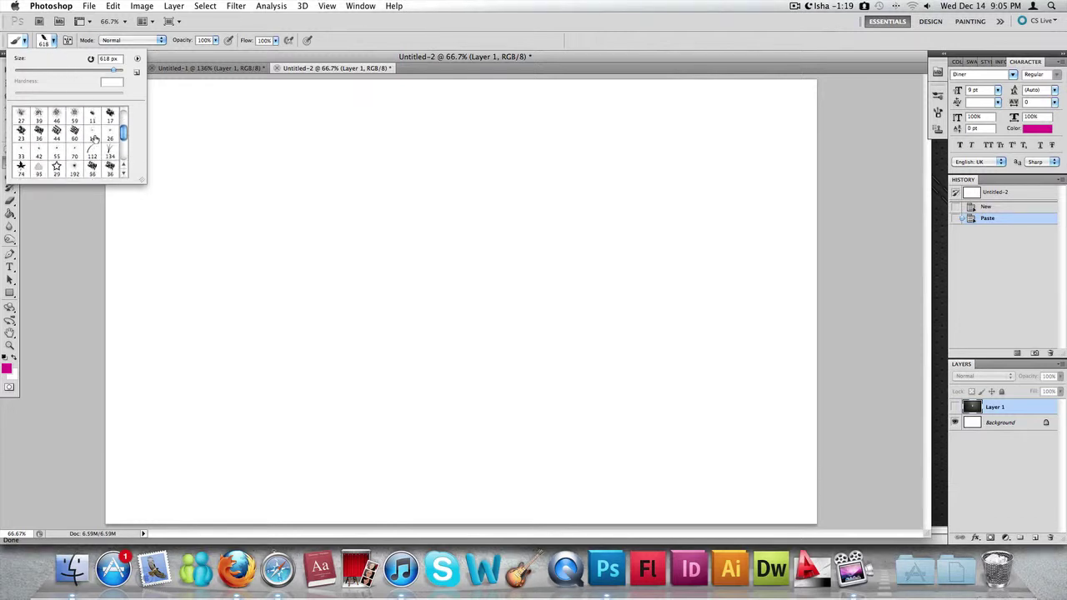
{"action": "scroll", "coordinate": [95, 139], "scroll_direction": "down", "scroll_amount": 4}
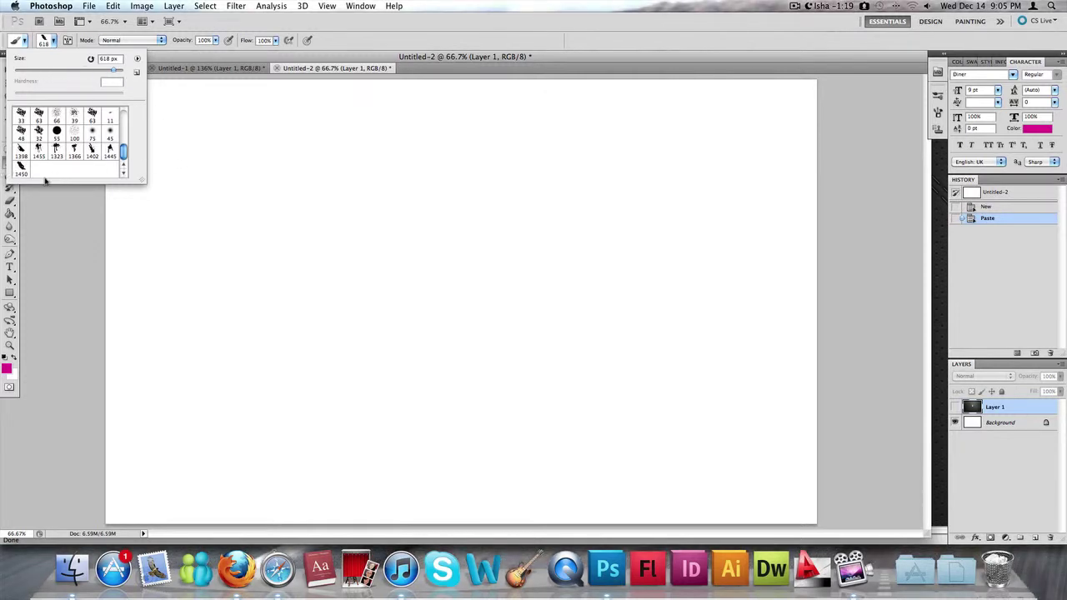
{"action": "left_click", "coordinate": [20, 170]}
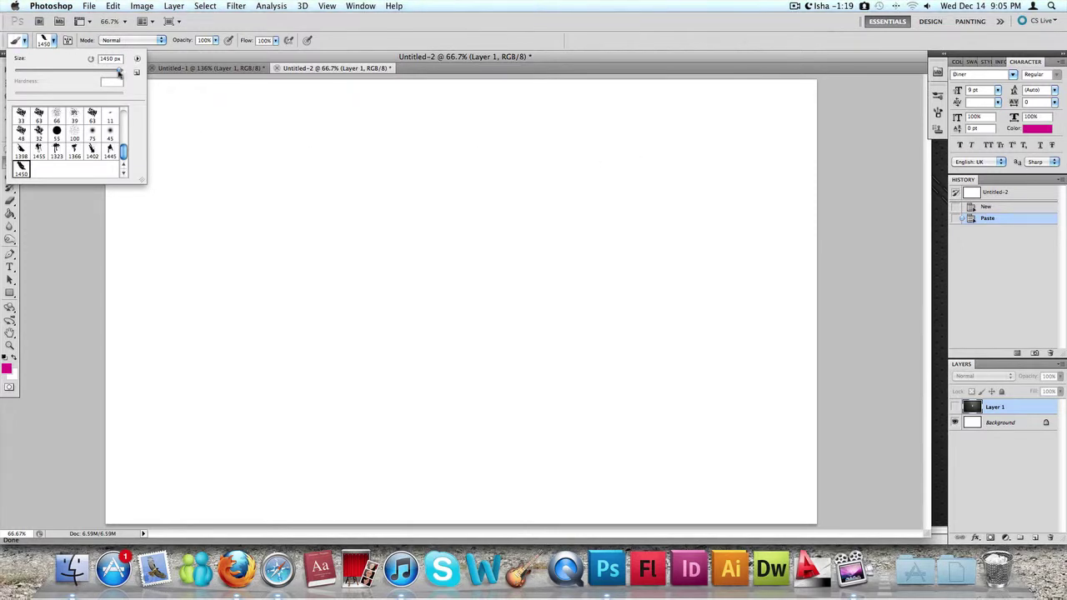
Set the brush size to 764 px and try stamping a splatter on the canvas
{"action": "left_click_drag", "start_coordinate": [118, 69], "coordinate": [114, 70]}
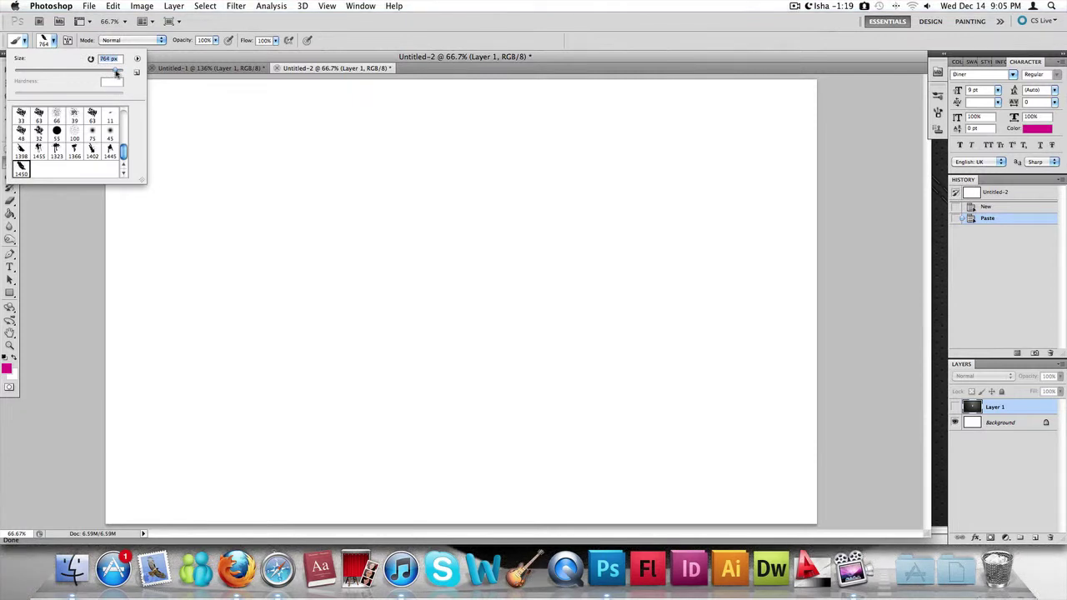
{"action": "left_click", "coordinate": [292, 186]}
{"action": "left_click", "coordinate": [295, 189]}
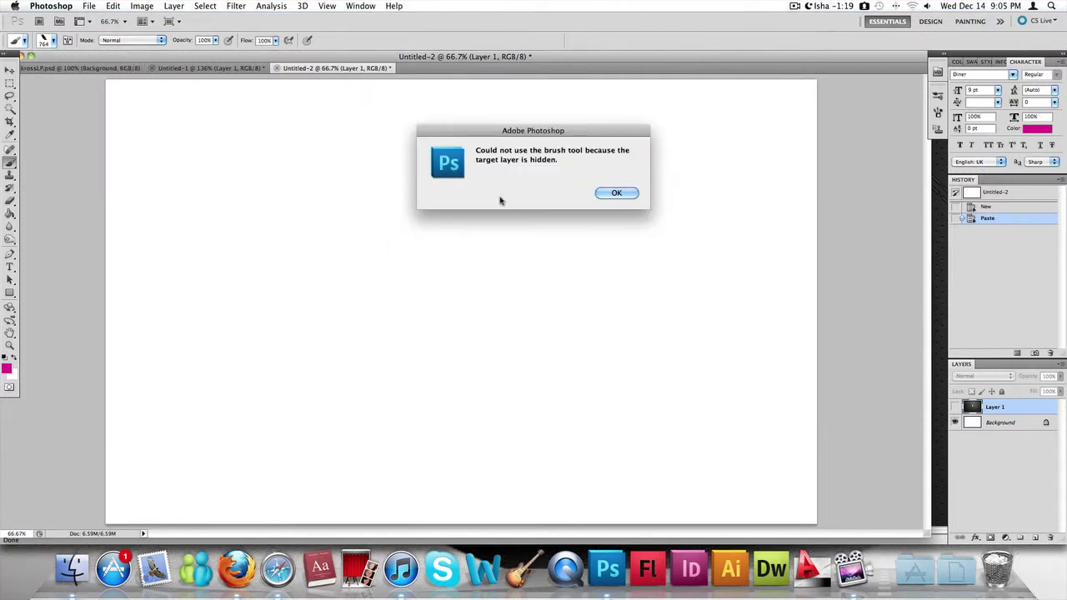
Dismiss the hidden-layer warning and add a new empty Layer 2 above the wallpaper layer
{"action": "left_click", "coordinate": [617, 193]}
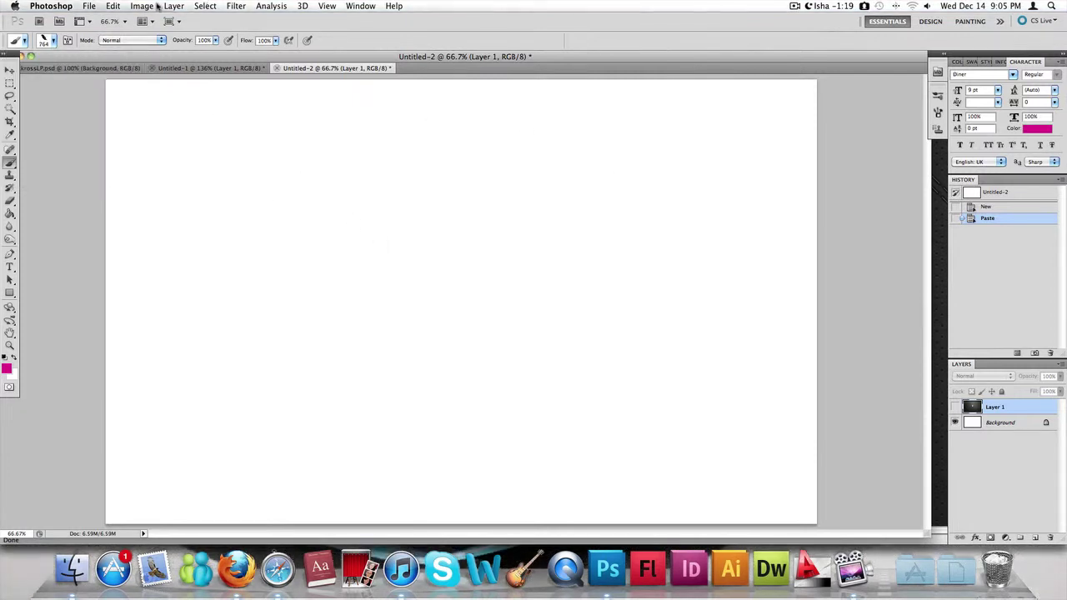
{"action": "left_click", "coordinate": [173, 6]}
{"action": "mouse_move", "coordinate": [200, 19]}
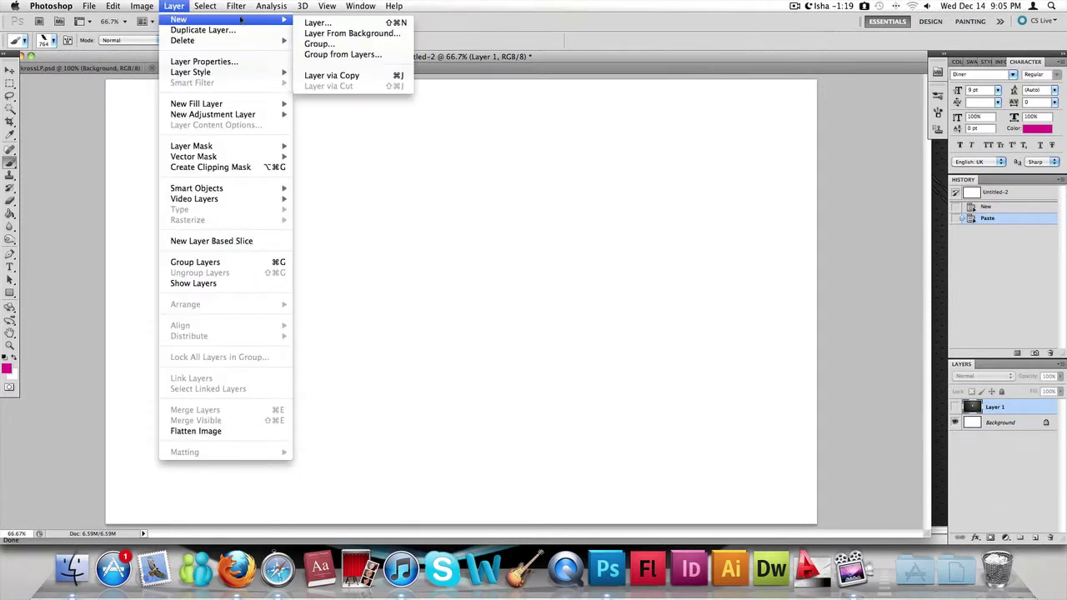
{"action": "left_click", "coordinate": [340, 24]}
{"action": "key", "text": "Return"}
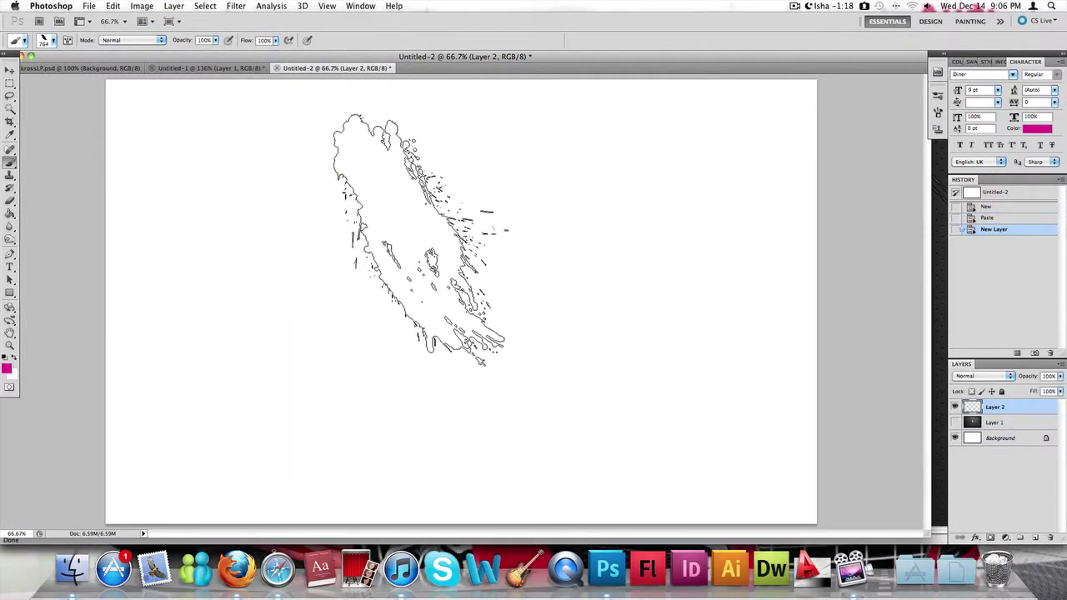
Stamp trial magenta splatters with a 666 px brush, then revert to the New Layer history state
{"action": "left_click", "coordinate": [519, 248]}
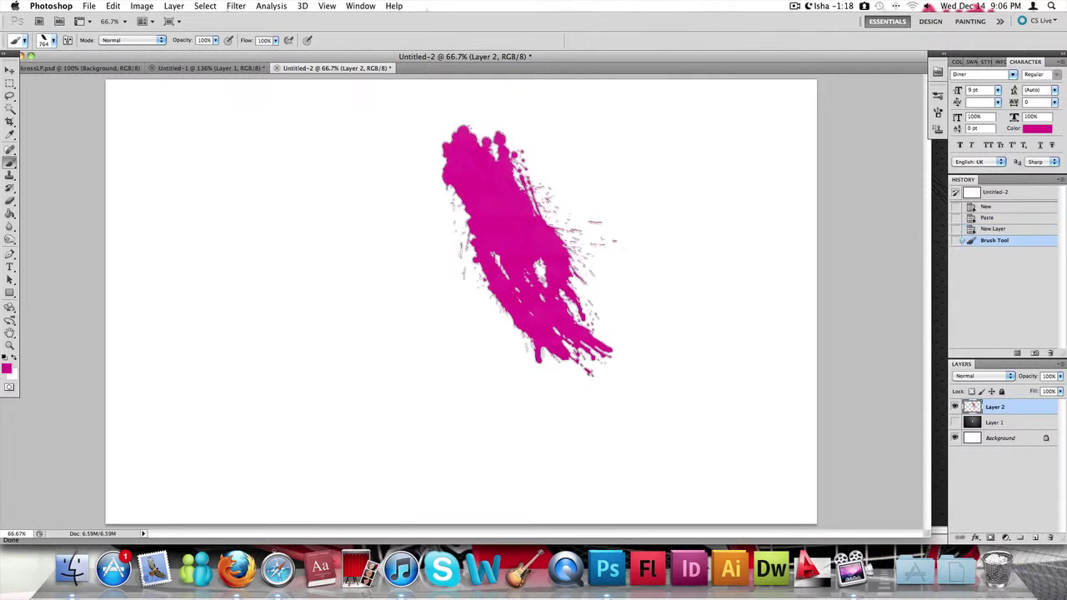
{"action": "left_click", "coordinate": [48, 40]}
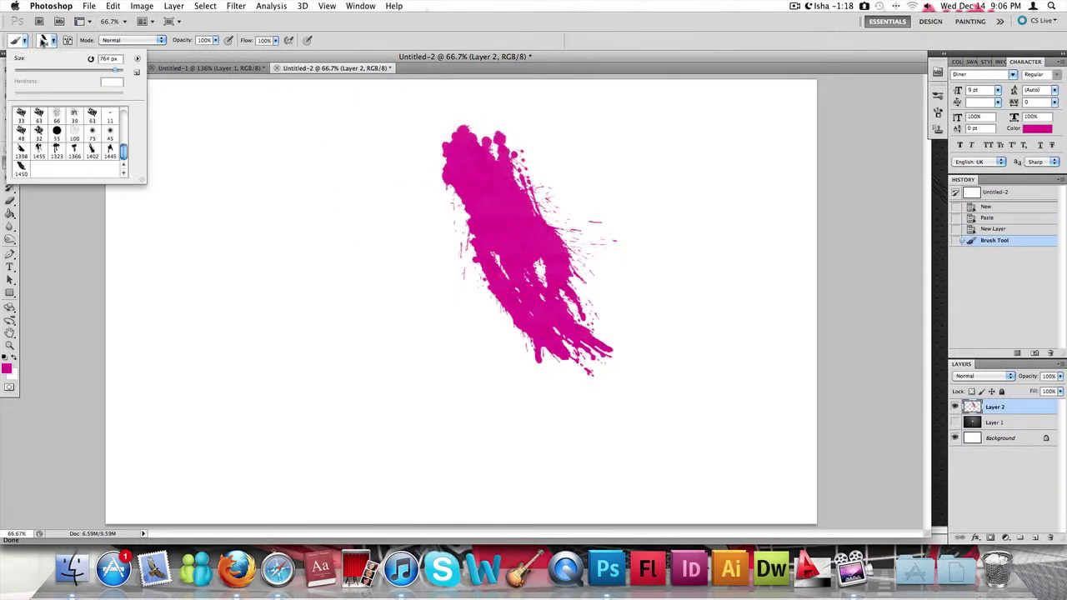
{"action": "left_click_drag", "start_coordinate": [115, 69], "coordinate": [106, 69]}
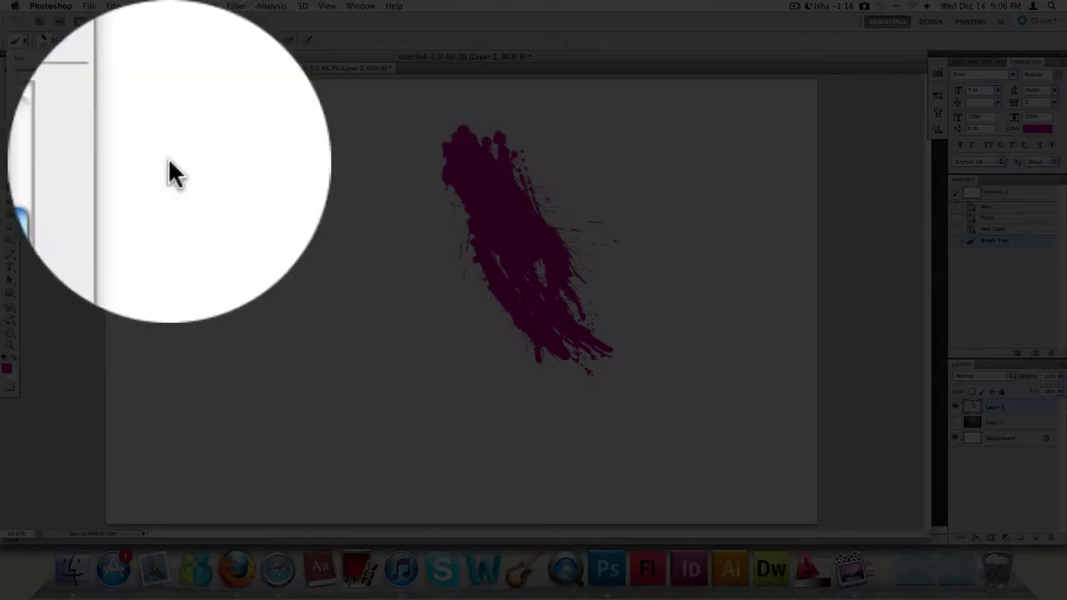
{"action": "left_click", "coordinate": [360, 230]}
{"action": "left_click", "coordinate": [667, 183]}
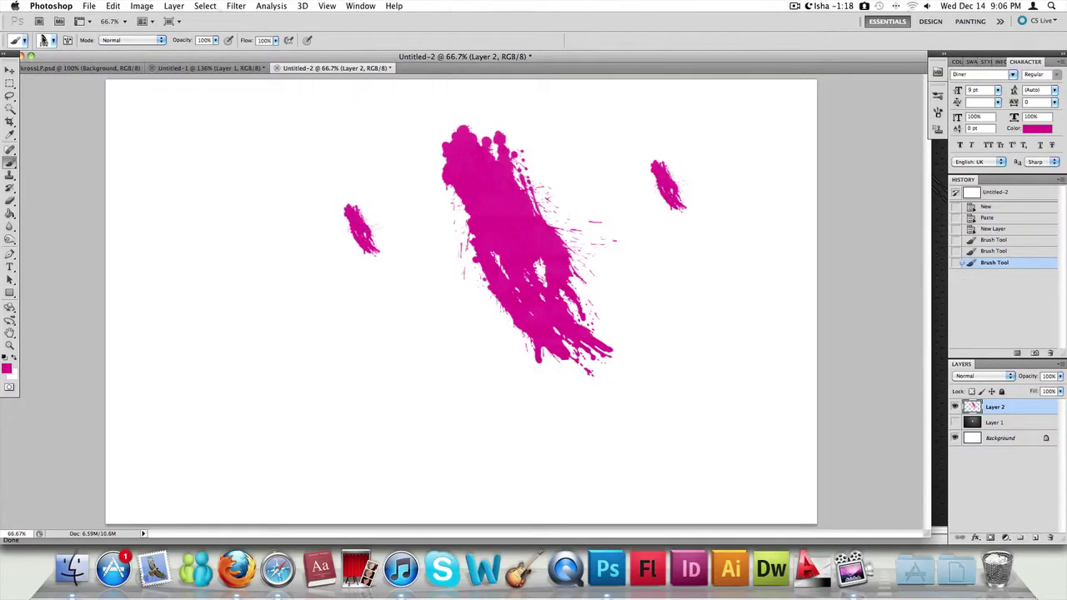
{"action": "left_click", "coordinate": [46, 40]}
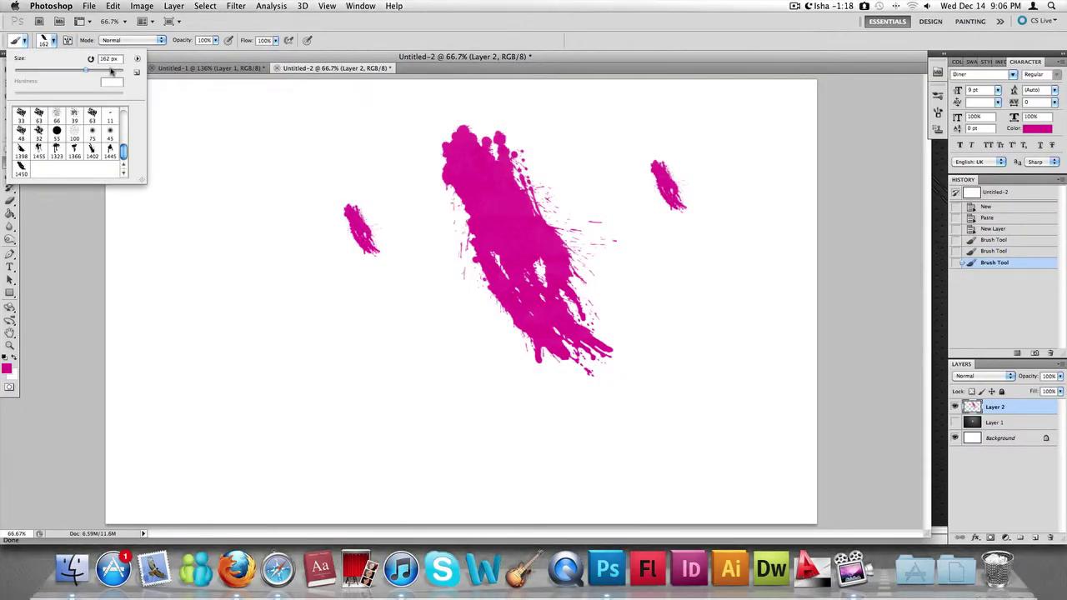
{"action": "left_click", "coordinate": [248, 274]}
{"action": "left_click", "coordinate": [247, 275]}
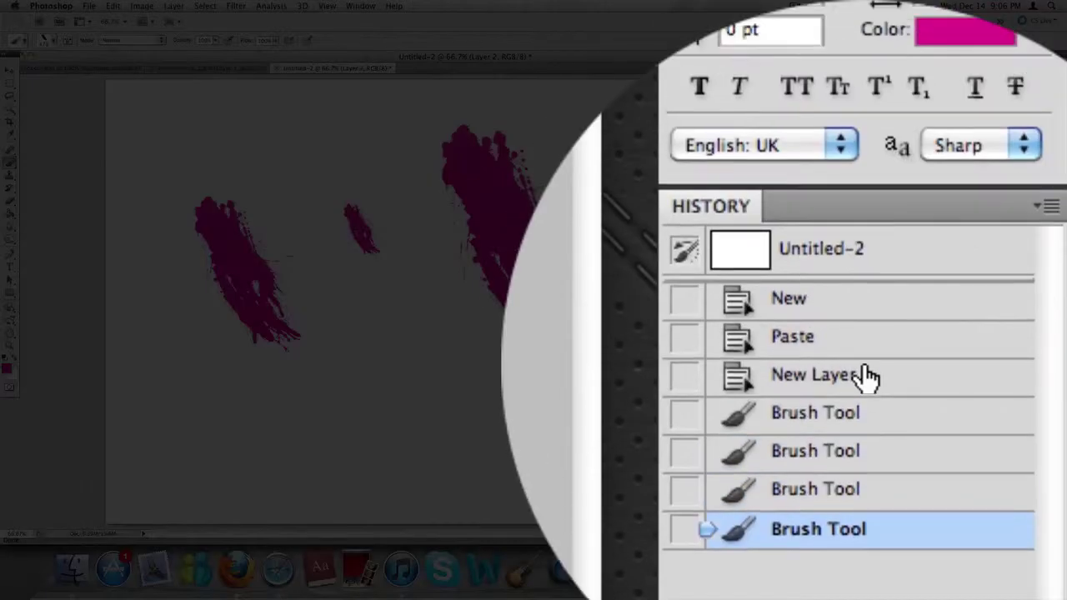
{"action": "left_click", "coordinate": [867, 378]}
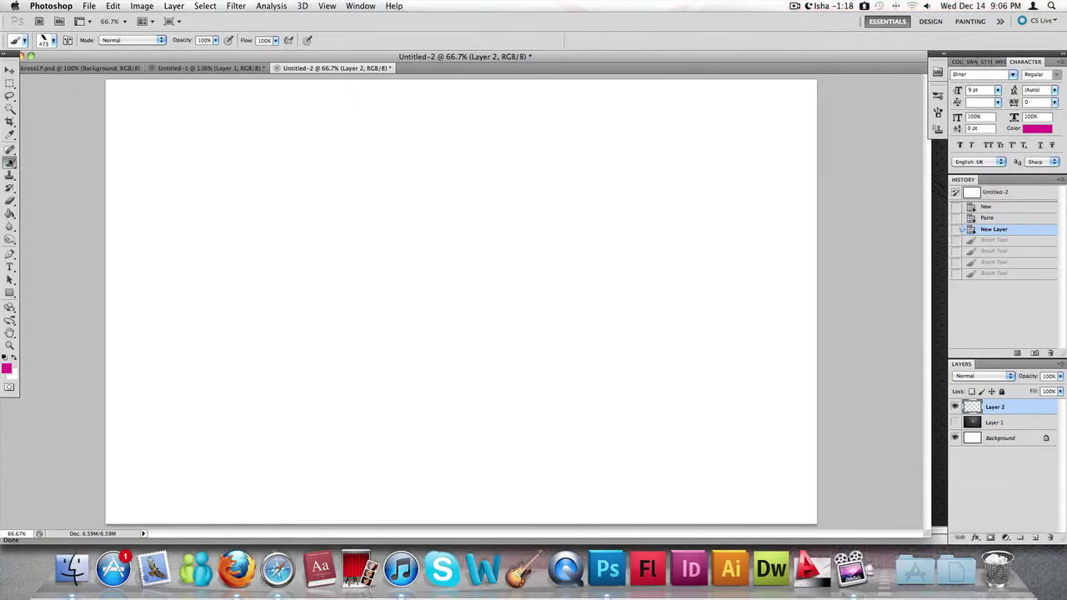
Set the splatter brush size to 900 px
{"action": "left_click", "coordinate": [48, 43]}
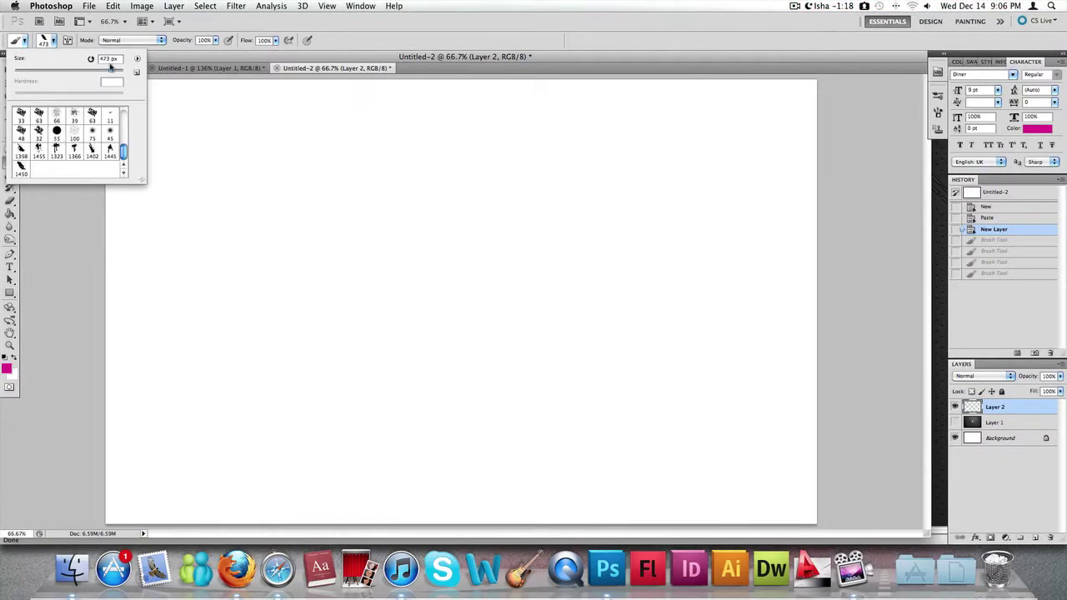
{"action": "left_click_drag", "start_coordinate": [117, 73], "coordinate": [122, 71]}
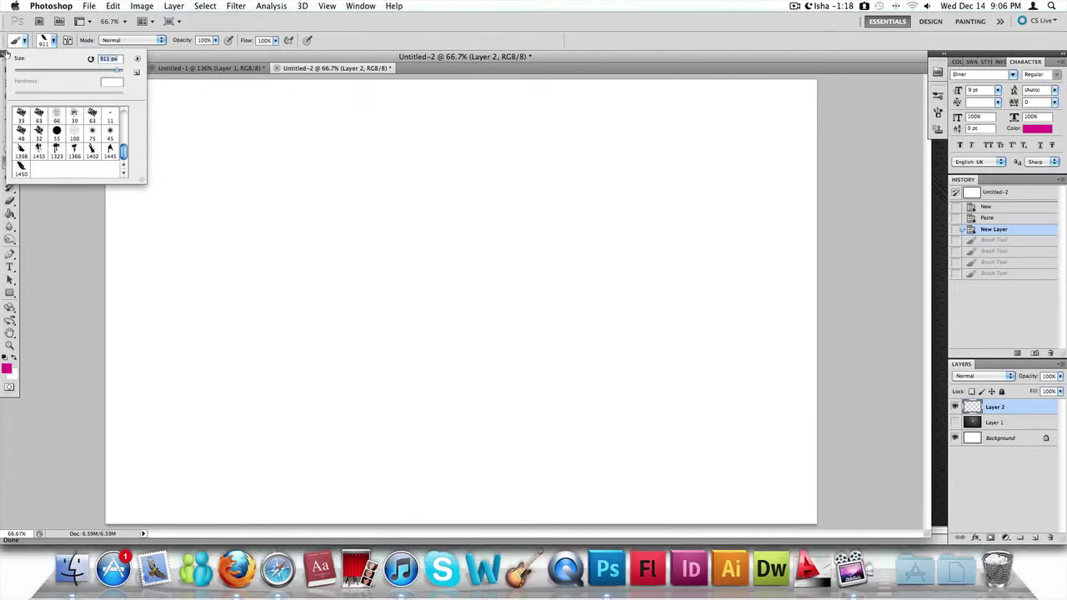
{"action": "type", "text": "900"}
{"action": "key", "text": "Return"}
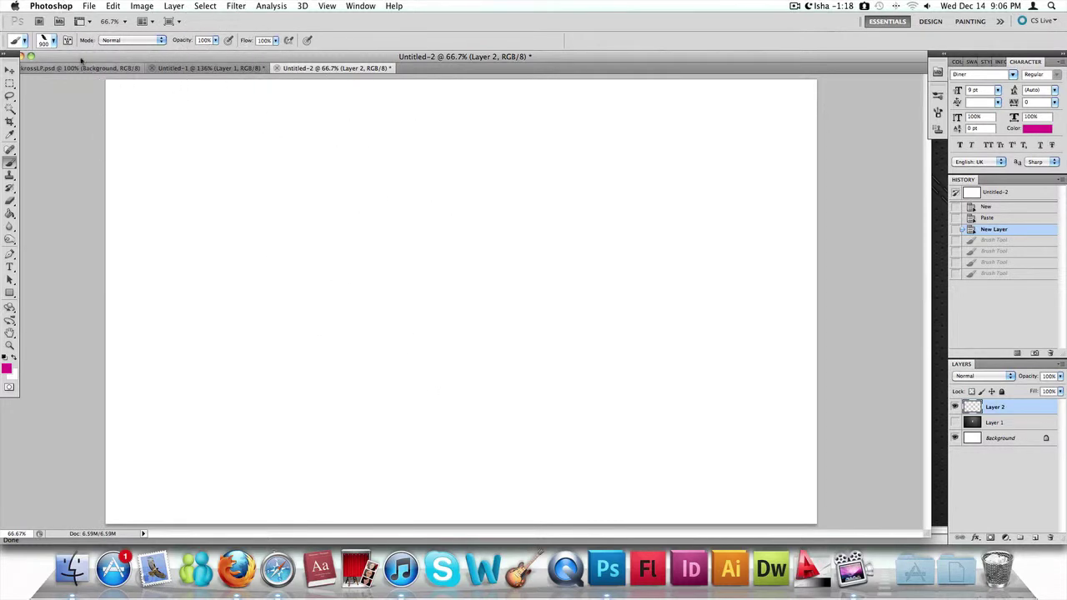
Enlarge the brush to 1242 px and stamp one splatter near the canvas centre
{"action": "left_click", "coordinate": [43, 40]}
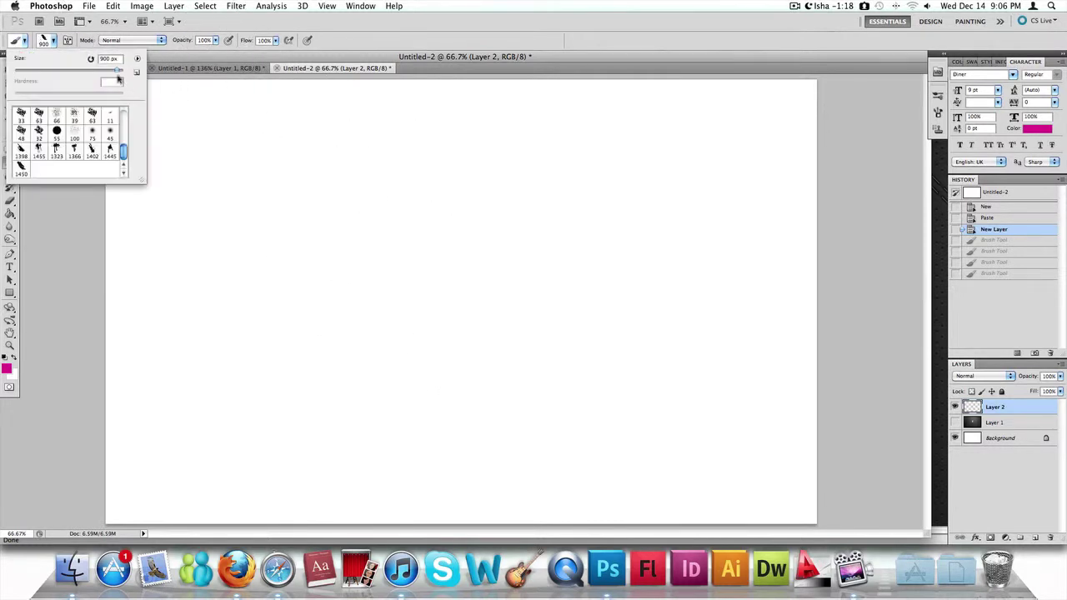
{"action": "left_click_drag", "start_coordinate": [116, 72], "coordinate": [119, 73]}
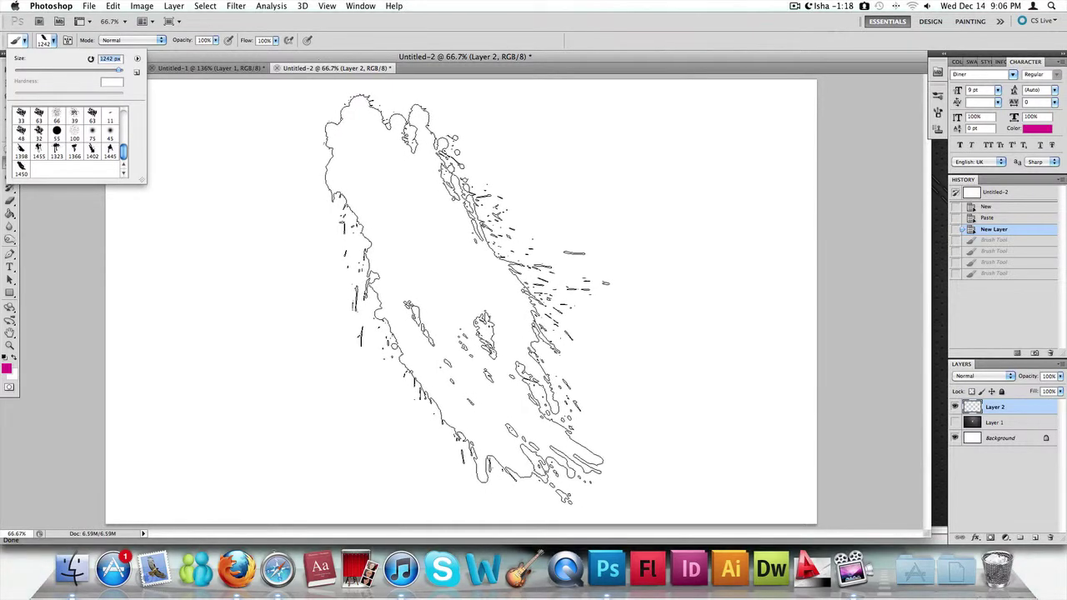
{"action": "left_click", "coordinate": [475, 299]}
{"action": "left_click", "coordinate": [474, 300]}
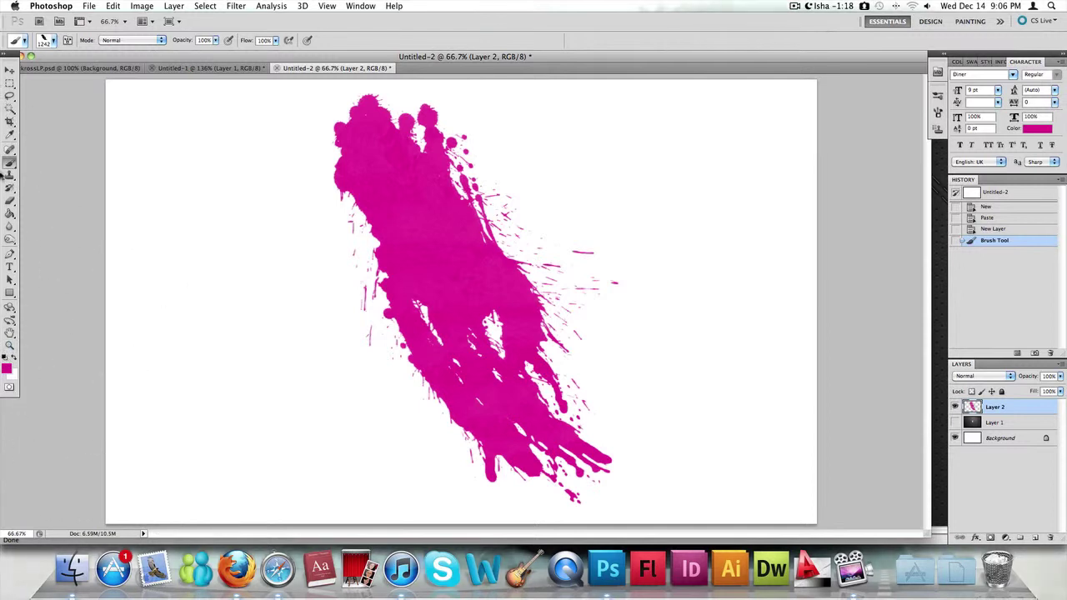
{"action": "left_click", "coordinate": [10, 83]}
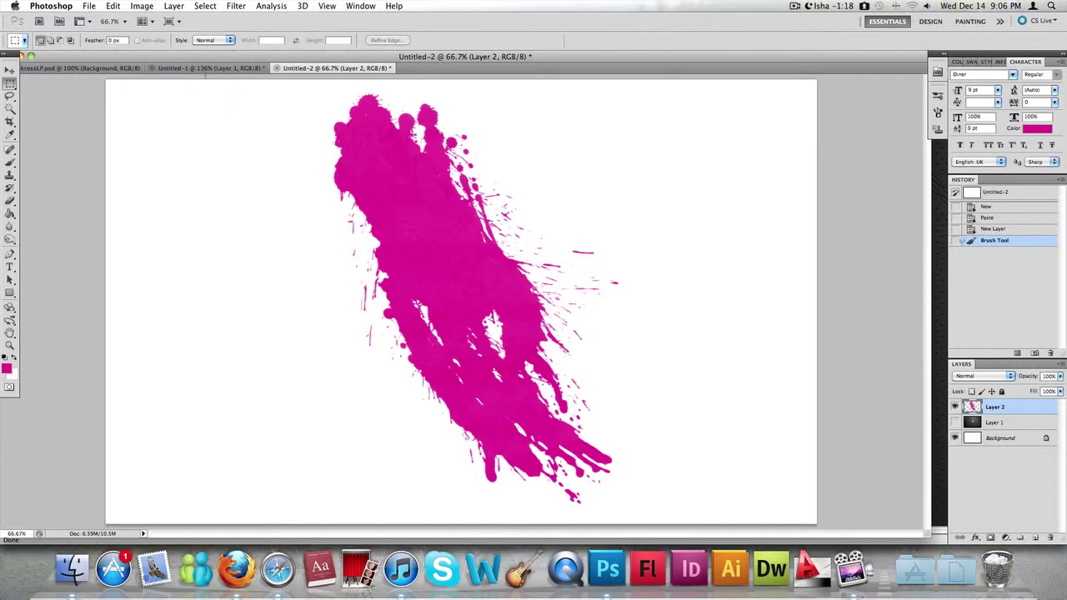
Make Layer 1's leather wallpaper visible behind the splatter, then select Layer 2
{"action": "left_click", "coordinate": [207, 69]}
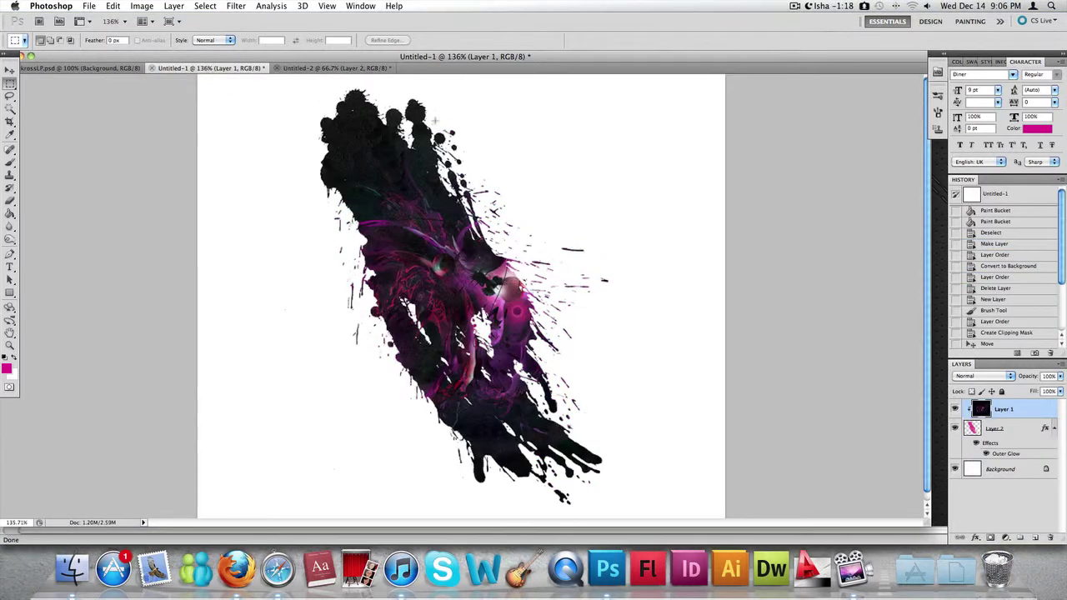
{"action": "left_click", "coordinate": [322, 70]}
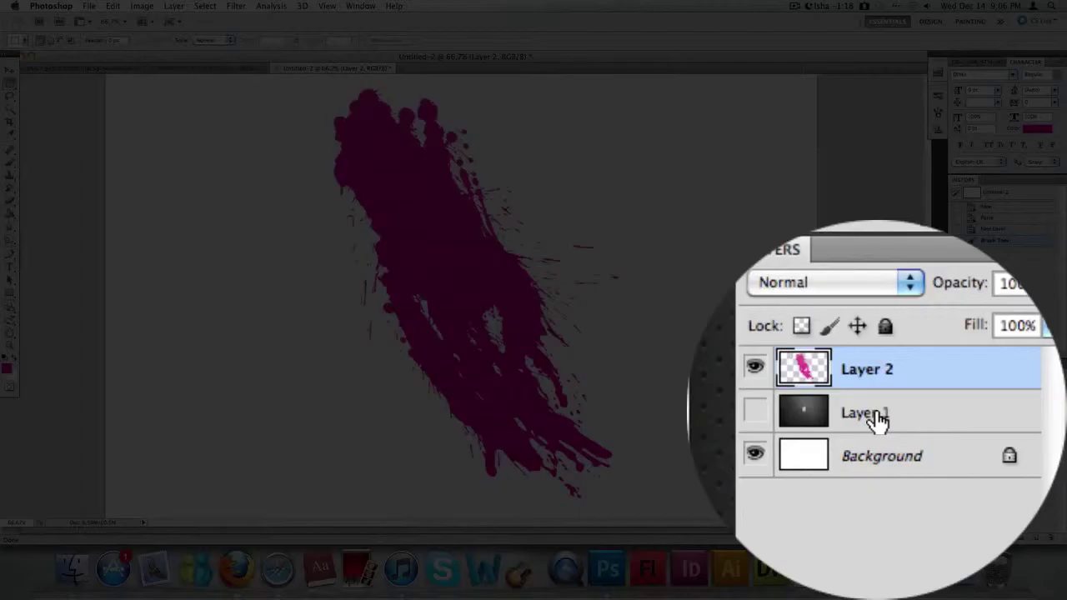
{"action": "left_click", "coordinate": [867, 414]}
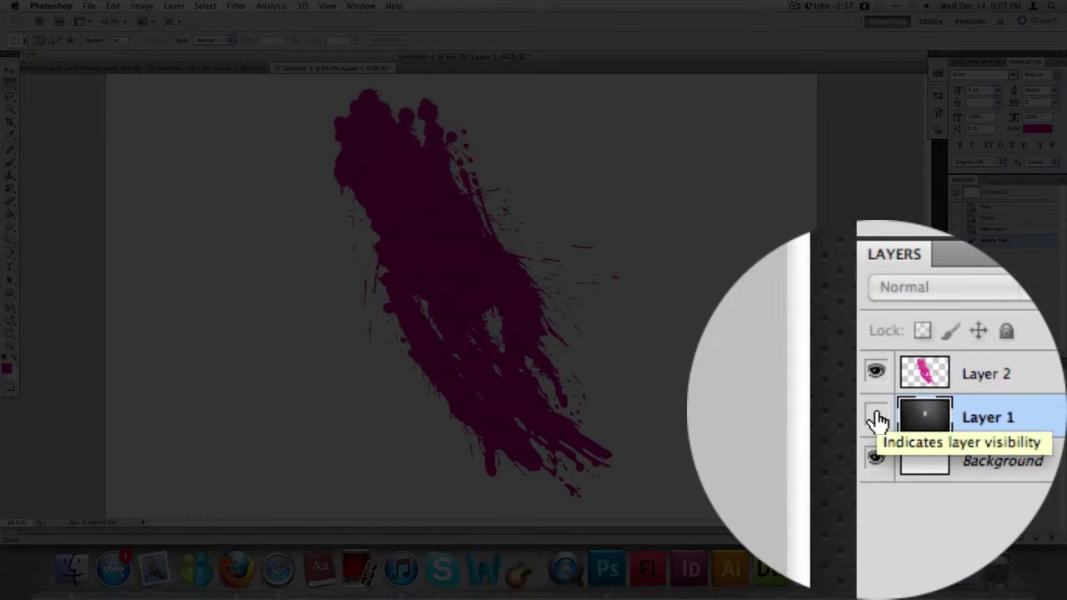
{"action": "left_click", "coordinate": [956, 423]}
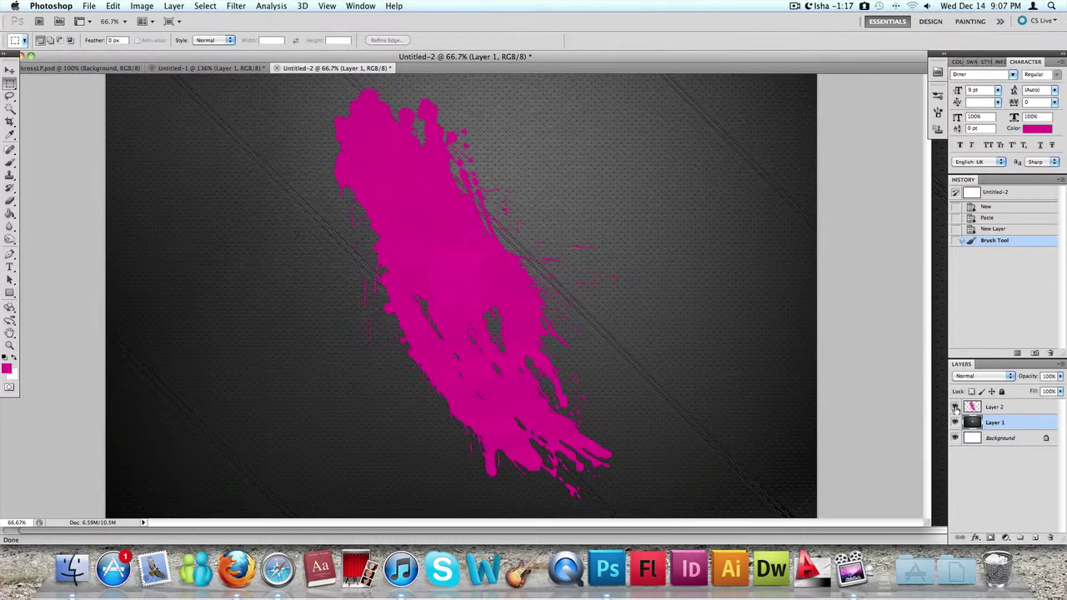
{"action": "left_click", "coordinate": [955, 408]}
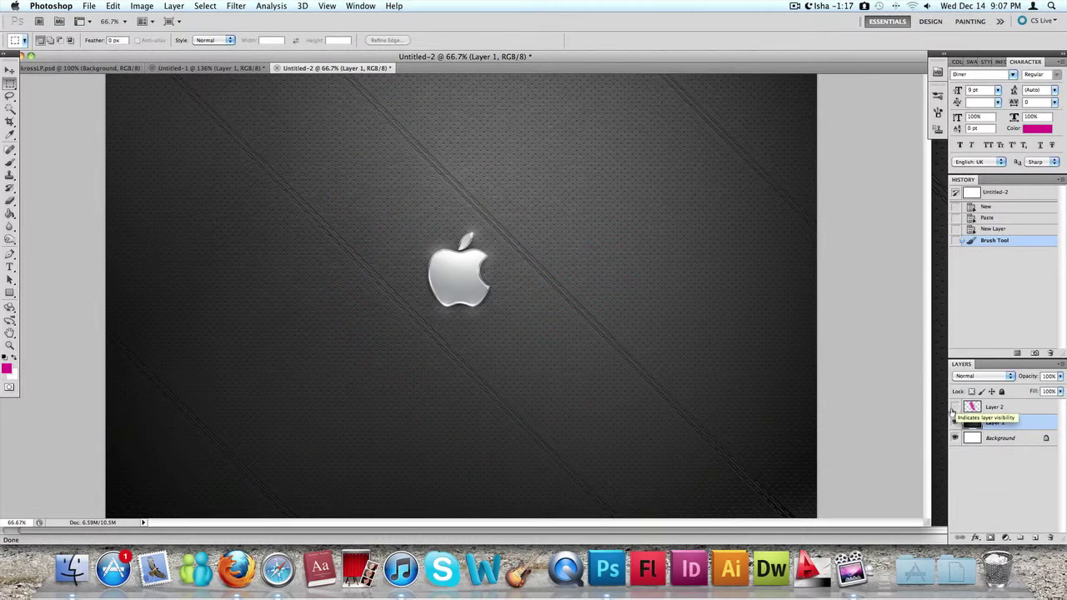
{"action": "left_click", "coordinate": [955, 408]}
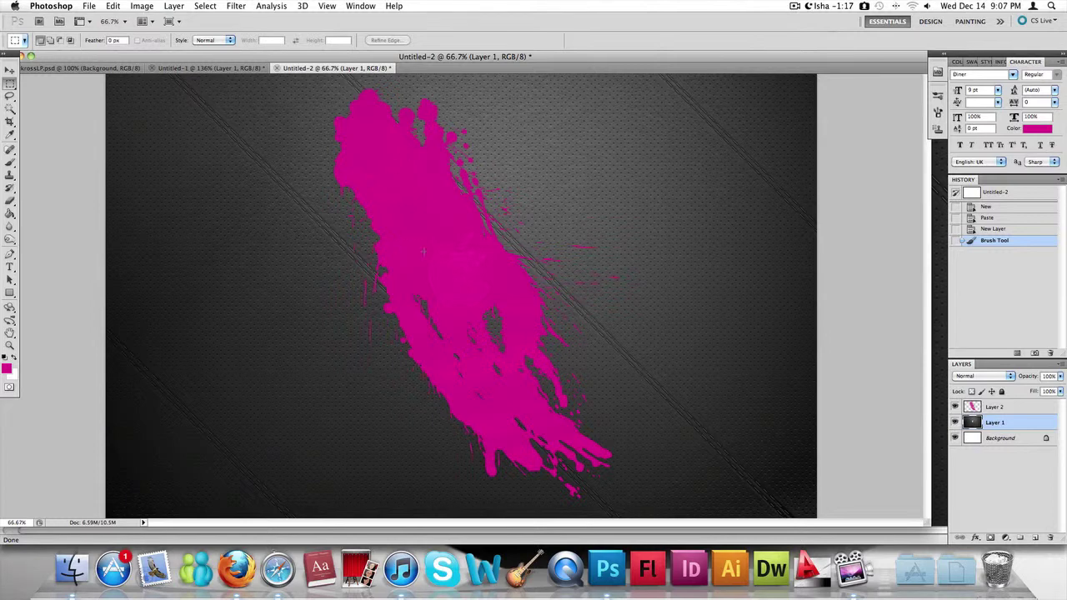
{"action": "left_click", "coordinate": [1006, 407]}
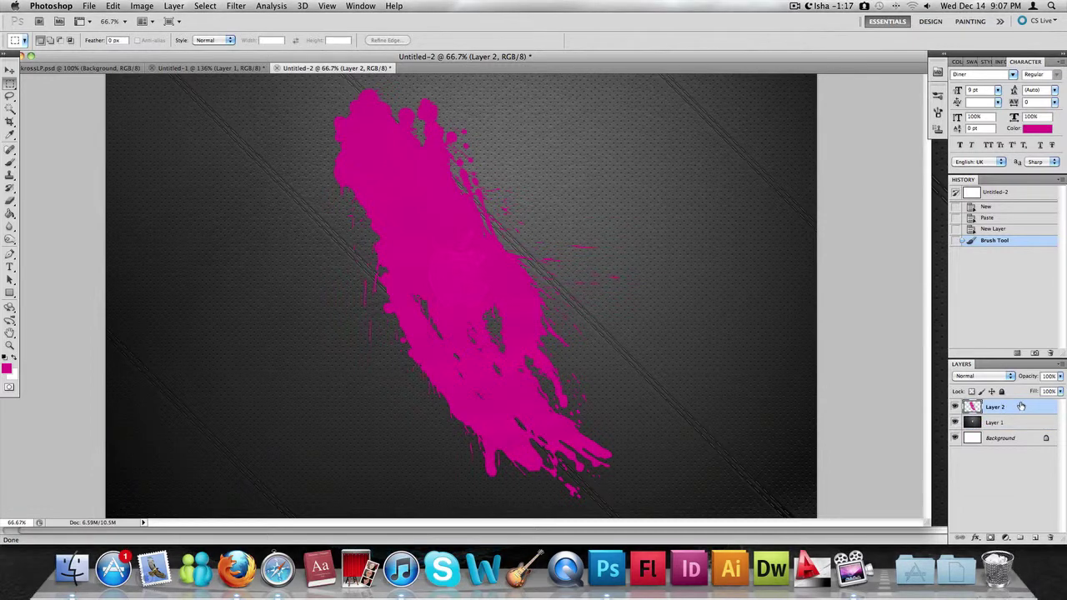
{"action": "right_click", "coordinate": [1021, 406]}
{"action": "left_click", "coordinate": [922, 300]}
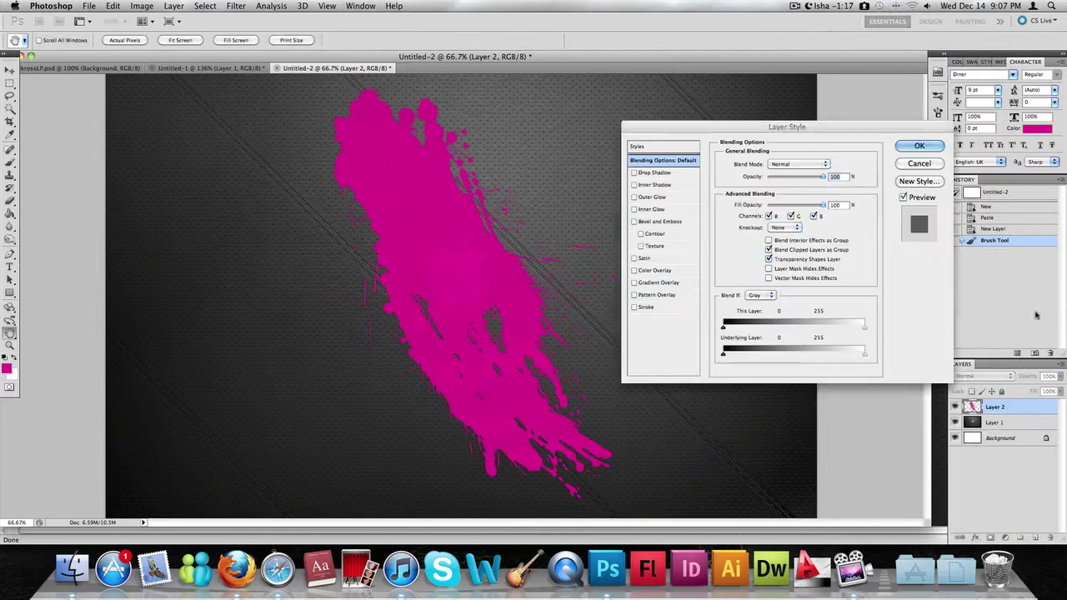
{"action": "left_click_drag", "start_coordinate": [757, 131], "coordinate": [850, 126]}
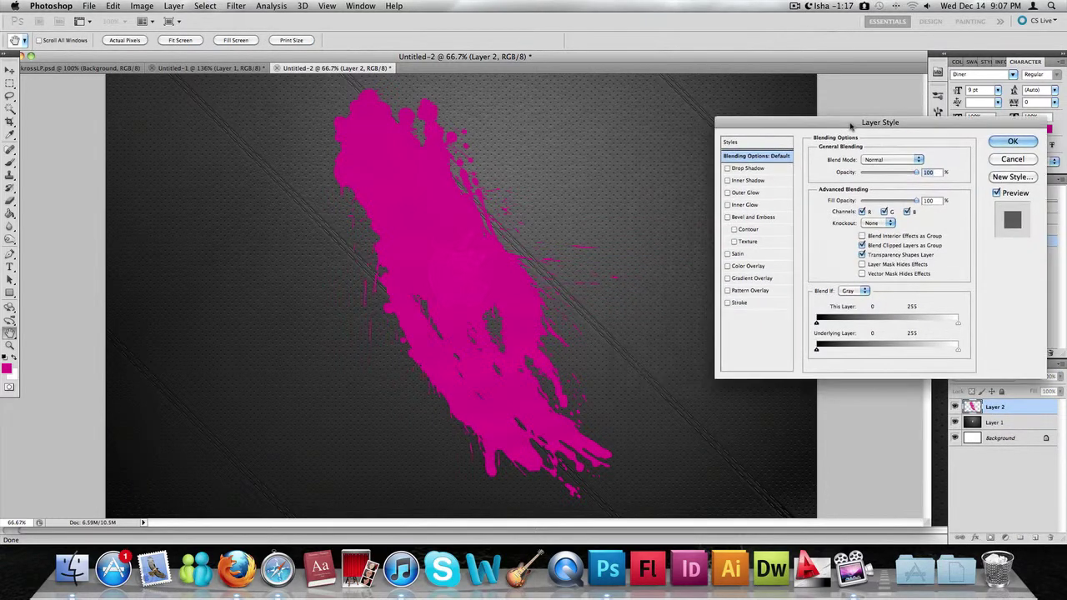
{"action": "left_click", "coordinate": [906, 163]}
{"action": "left_click", "coordinate": [899, 189]}
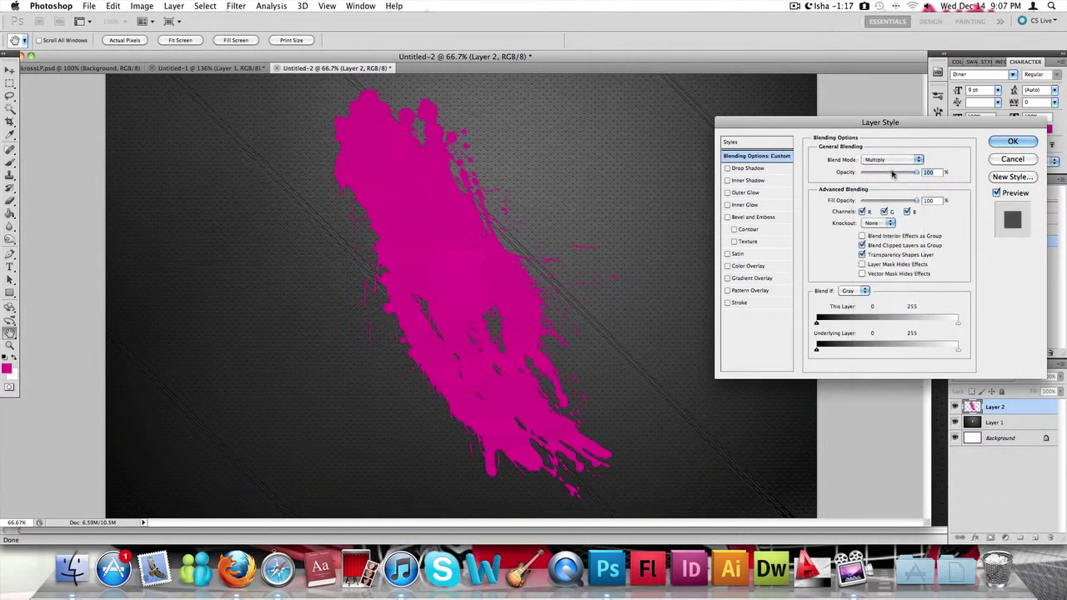
{"action": "left_click", "coordinate": [894, 163]}
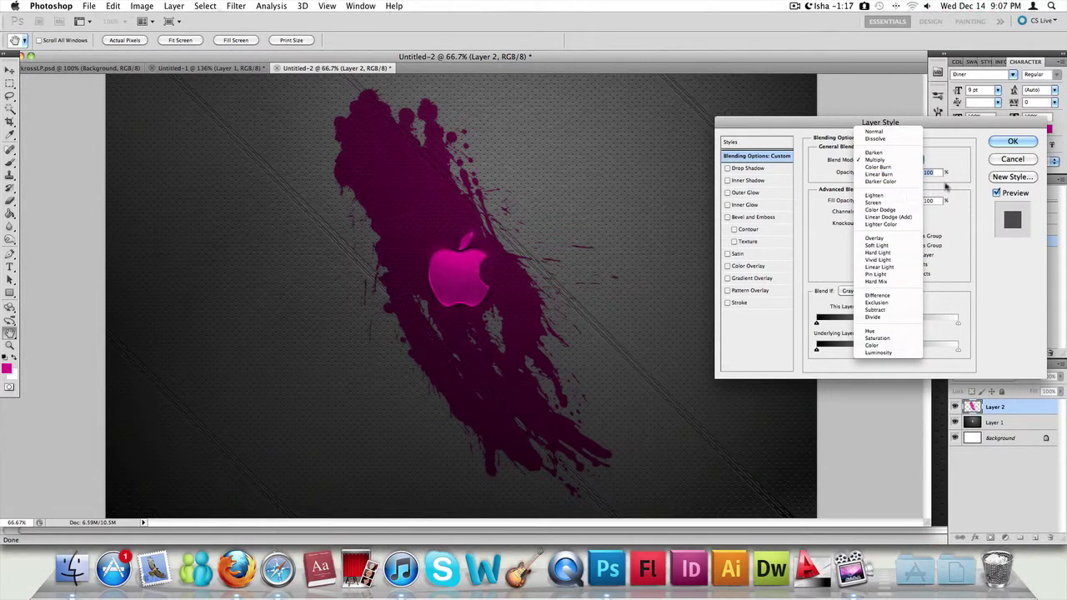
{"action": "left_click", "coordinate": [954, 161]}
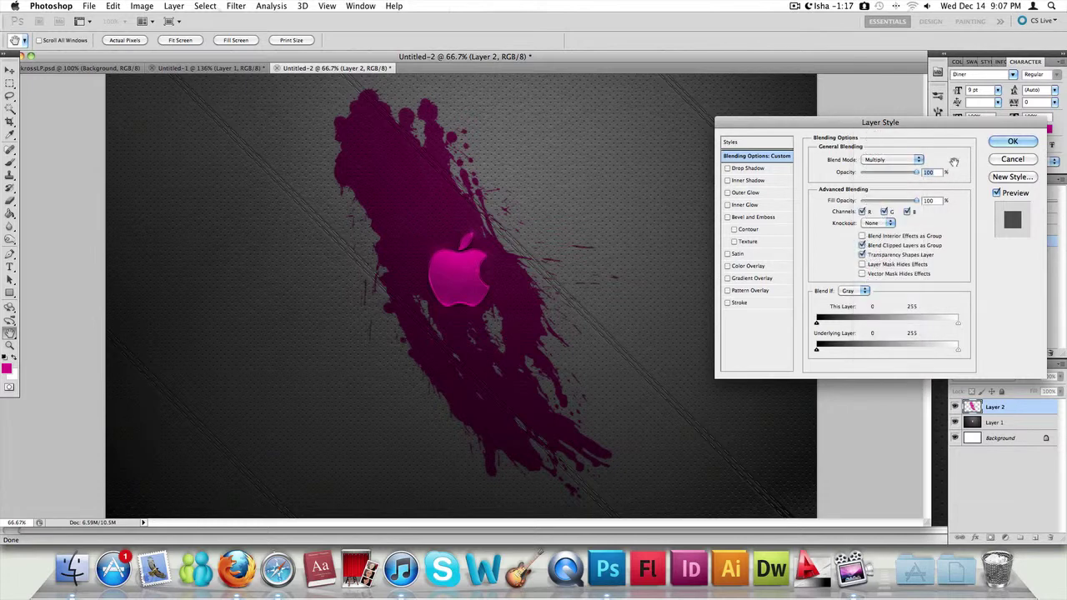
{"action": "left_click", "coordinate": [1012, 159]}
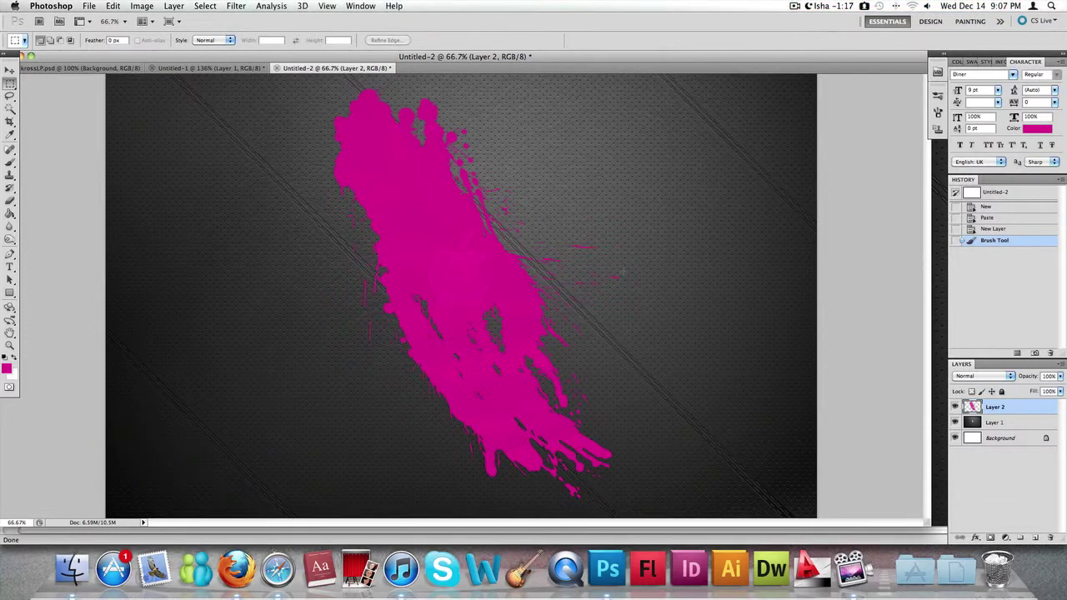
Move Layer 1 above Layer 2 in the Layers panel and hide it
{"action": "left_click", "coordinate": [997, 423]}
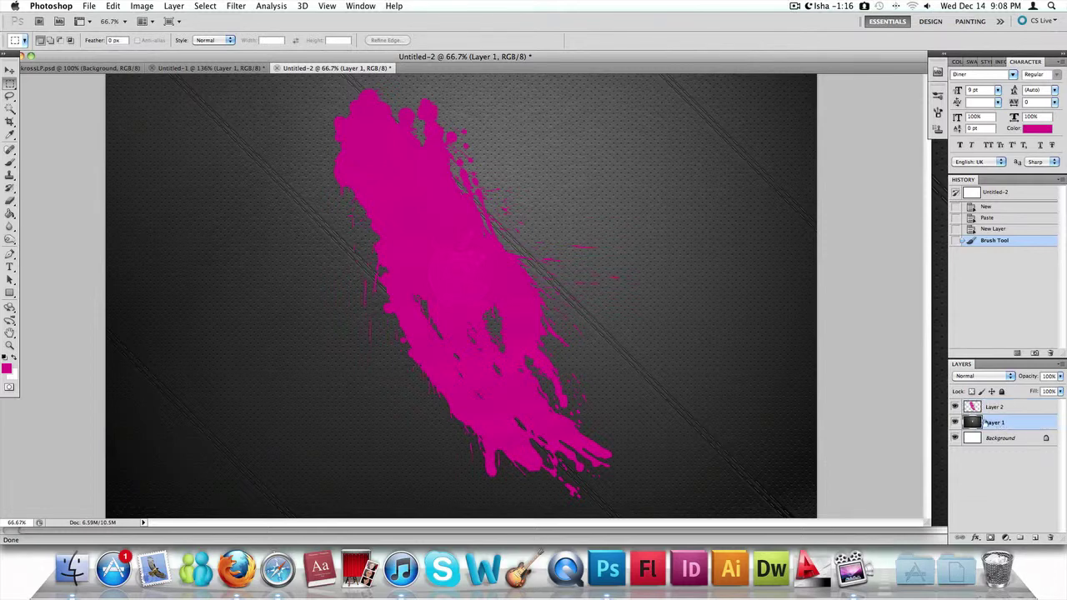
{"action": "left_click_drag", "start_coordinate": [998, 423], "coordinate": [1001, 405]}
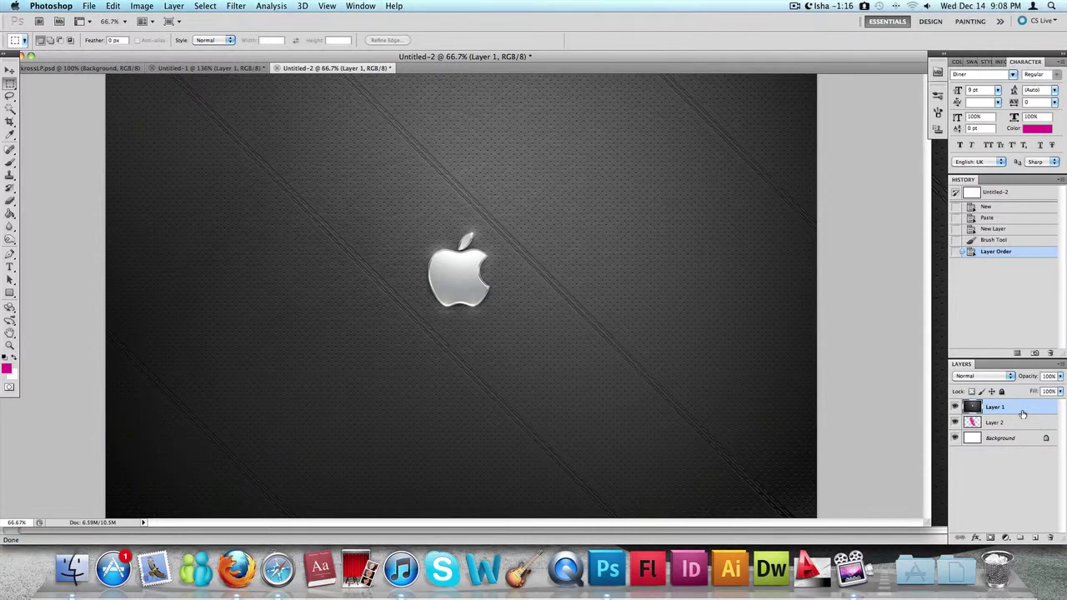
{"action": "left_click", "coordinate": [955, 406]}
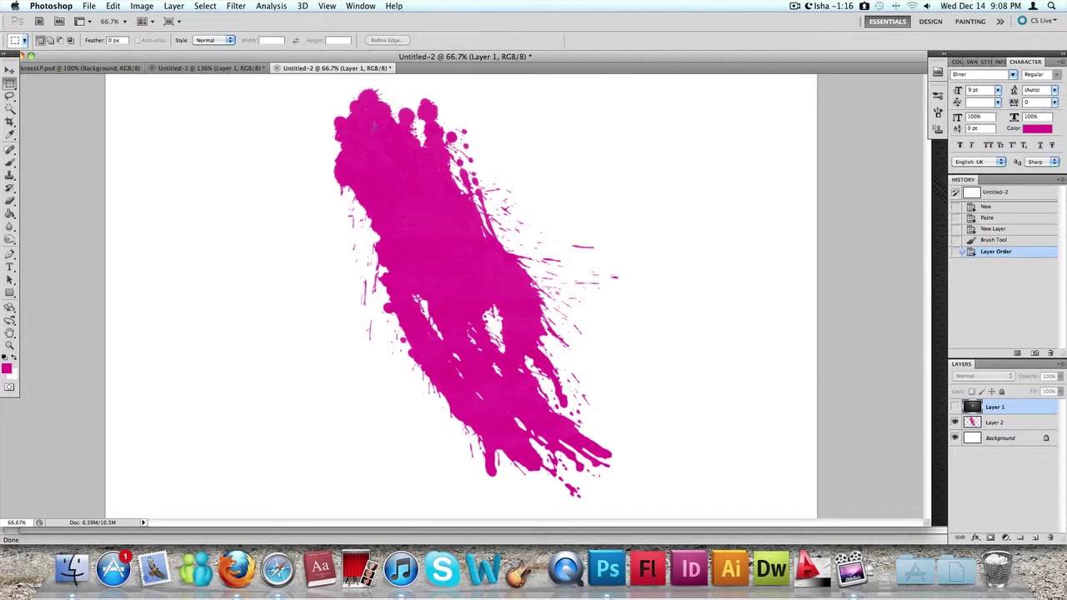
Show Layer 1 again and apply Create Clipping Mask to clip it to the splatter
{"action": "left_click", "coordinate": [956, 407]}
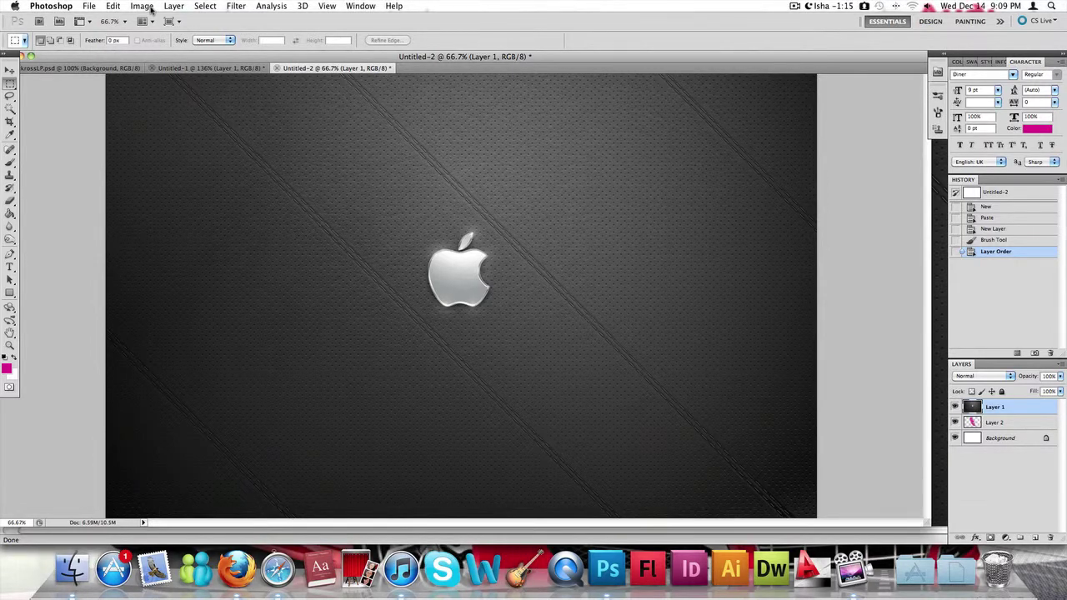
{"action": "left_click", "coordinate": [175, 6]}
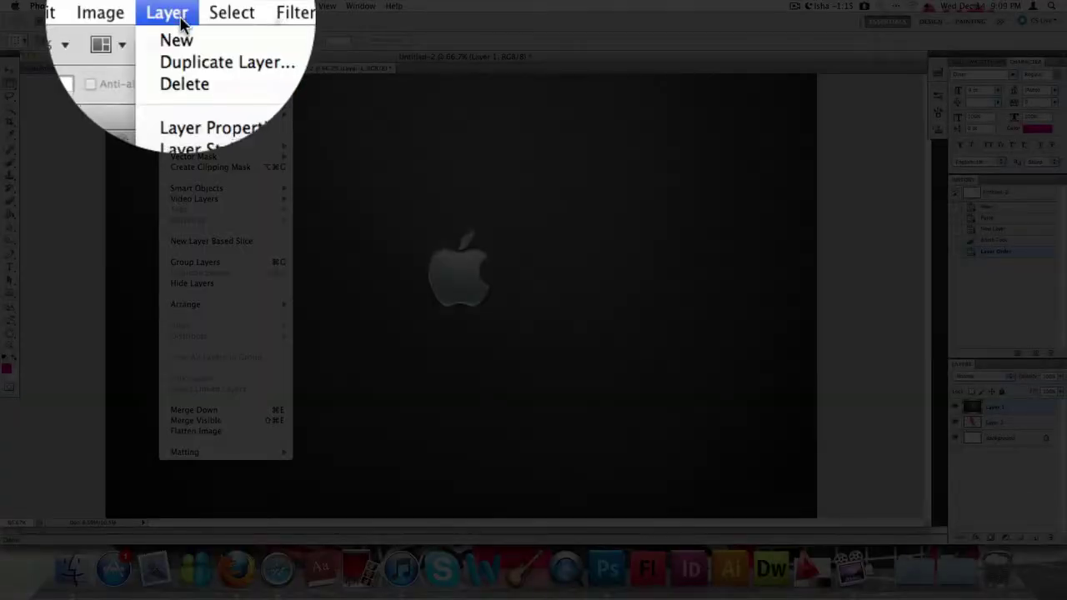
{"action": "left_click", "coordinate": [208, 165]}
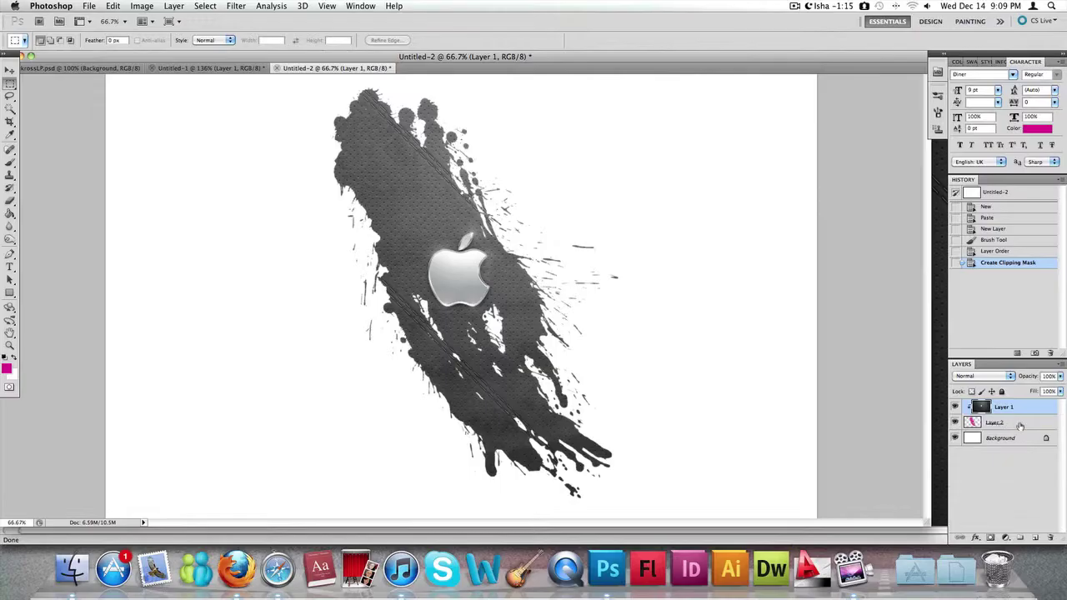
Drag the clipped wallpaper up and left so the Apple logo sits upper-middle in the splatter
{"action": "left_click", "coordinate": [9, 71]}
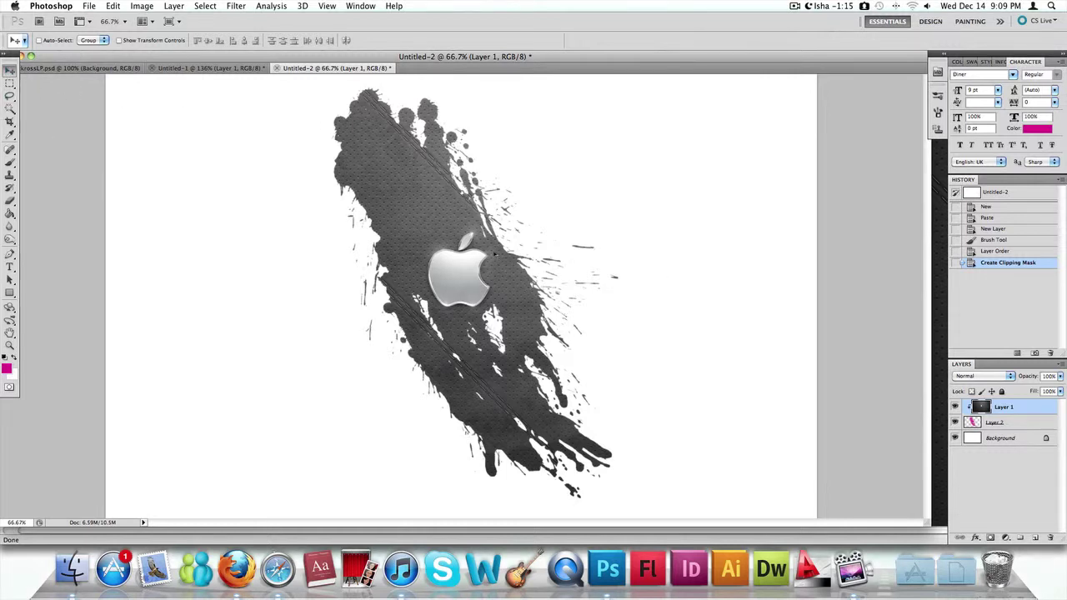
{"action": "left_click_drag", "start_coordinate": [497, 255], "coordinate": [482, 229]}
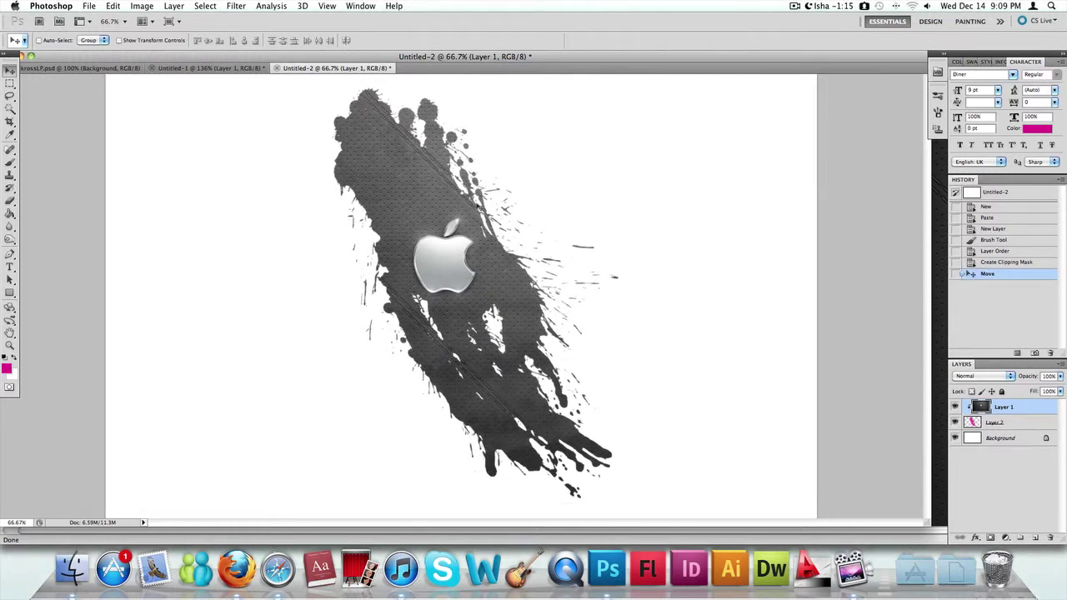
{"action": "left_click_drag", "start_coordinate": [446, 261], "coordinate": [445, 256]}
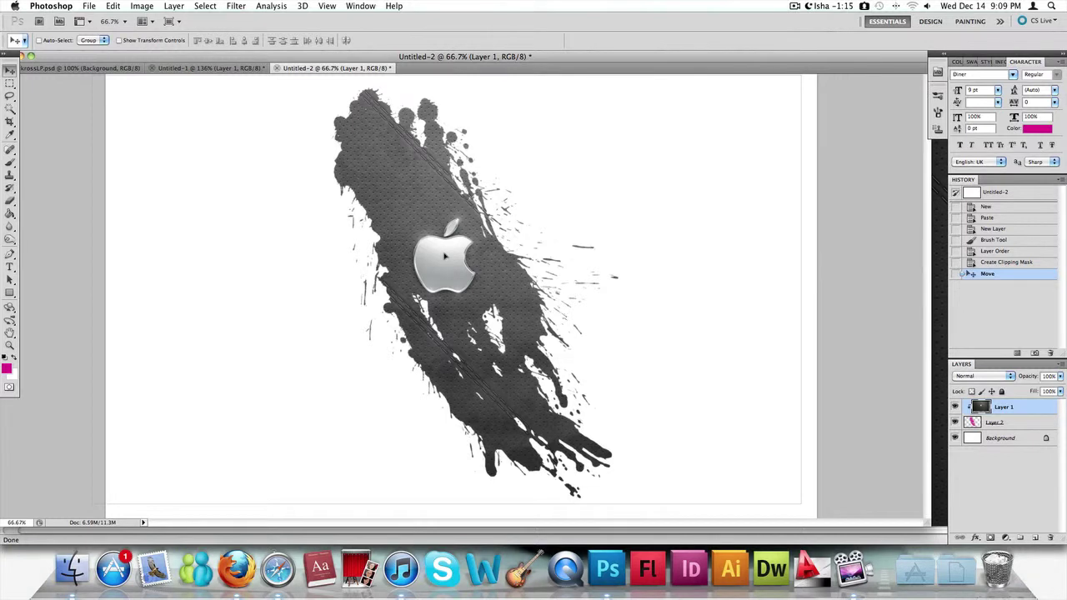
{"action": "left_click_drag", "start_coordinate": [446, 256], "coordinate": [442, 258]}
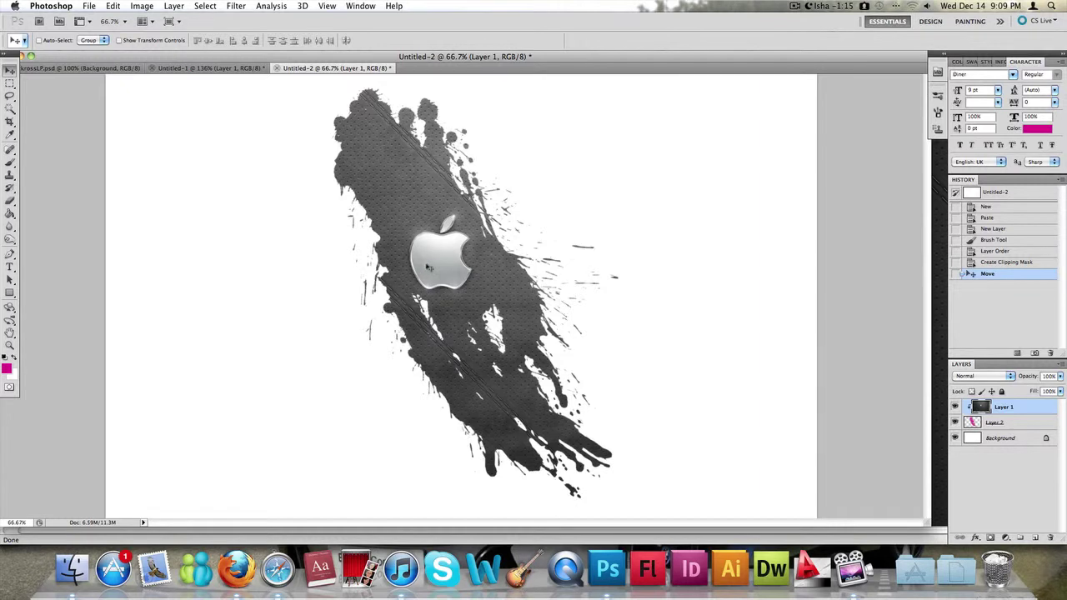
{"action": "left_click_drag", "start_coordinate": [429, 266], "coordinate": [432, 263]}
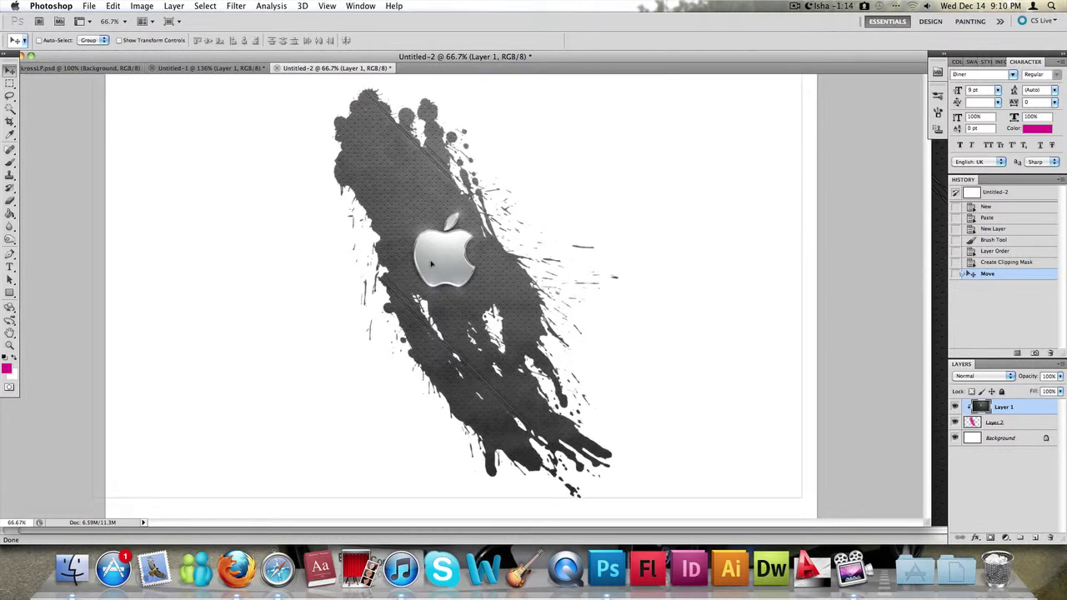
{"action": "left_click_drag", "start_coordinate": [431, 264], "coordinate": [425, 267]}
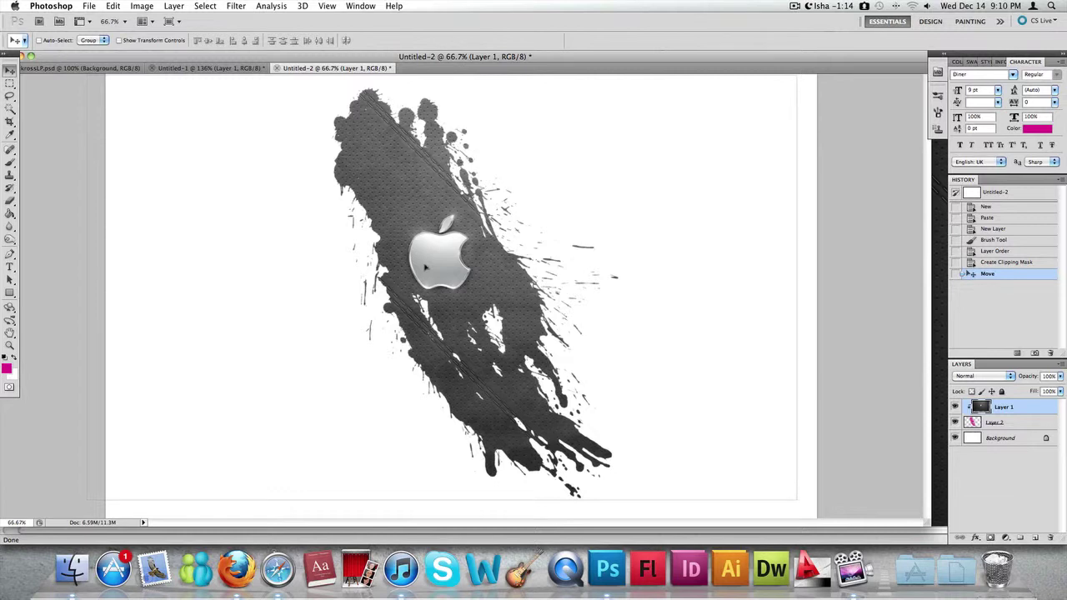
{"action": "mouse_move", "coordinate": [425, 266]}
{"action": "left_mouse_down"}
{"action": "mouse_move", "coordinate": [364, 190]}
{"action": "mouse_move", "coordinate": [307, 160]}
{"action": "mouse_move", "coordinate": [417, 288]}
{"action": "mouse_move", "coordinate": [428, 267]}
{"action": "left_mouse_up"}
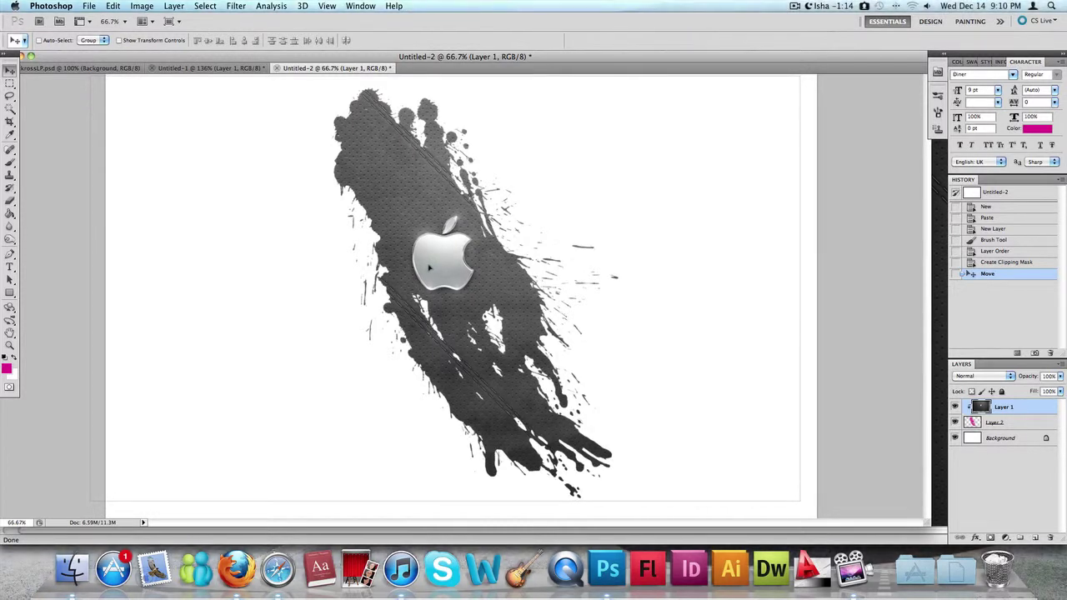
{"action": "left_click_drag", "start_coordinate": [430, 267], "coordinate": [430, 267]}
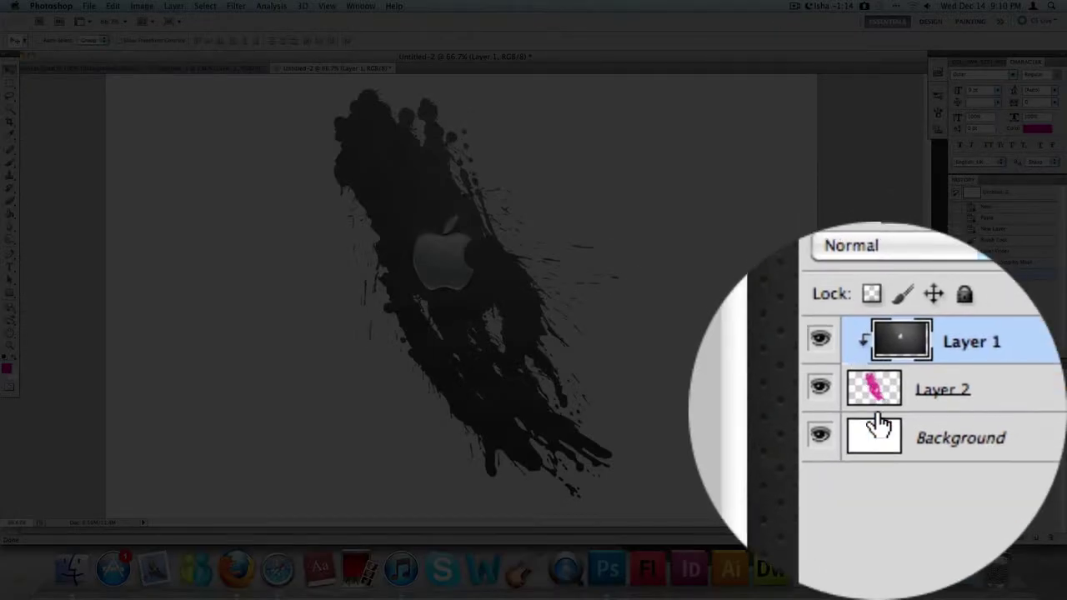
Open Blending Options for Layer 2 and enable Inner Glow
{"action": "left_click", "coordinate": [1009, 422]}
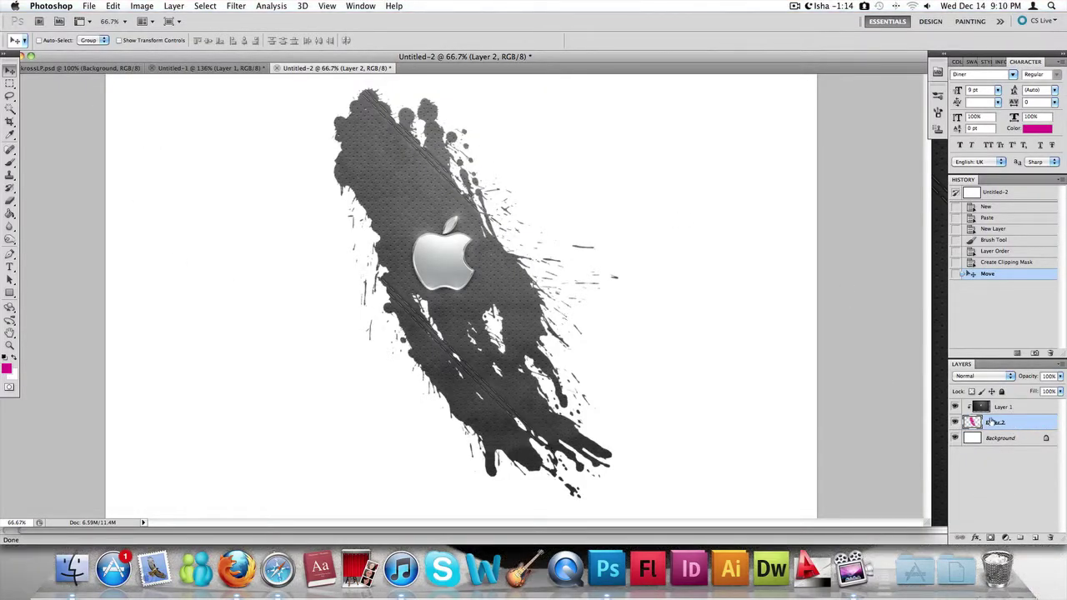
{"action": "right_click", "coordinate": [1009, 424]}
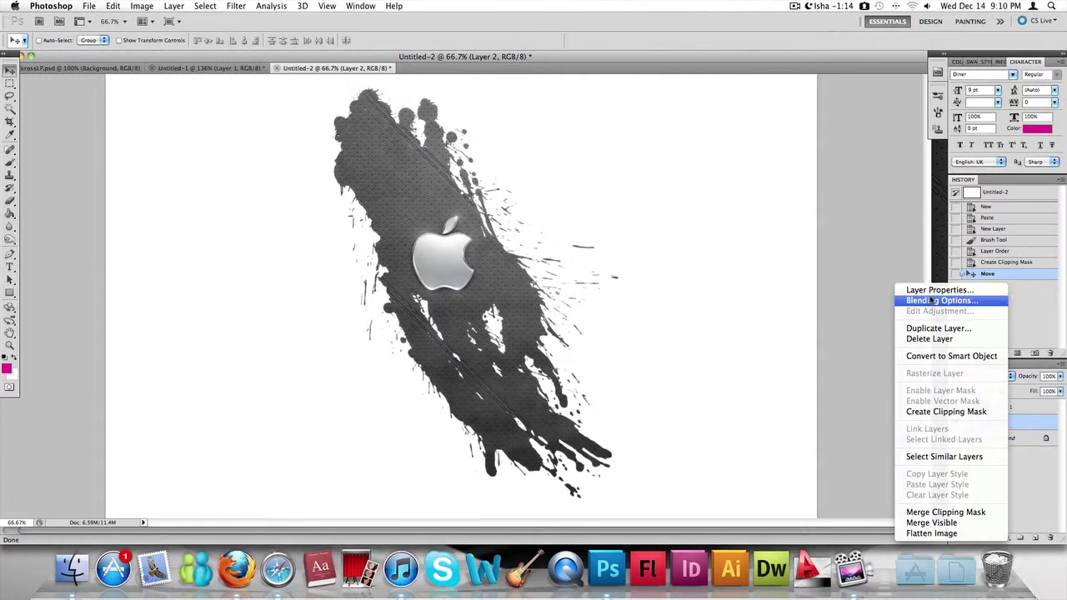
{"action": "left_click", "coordinate": [939, 301]}
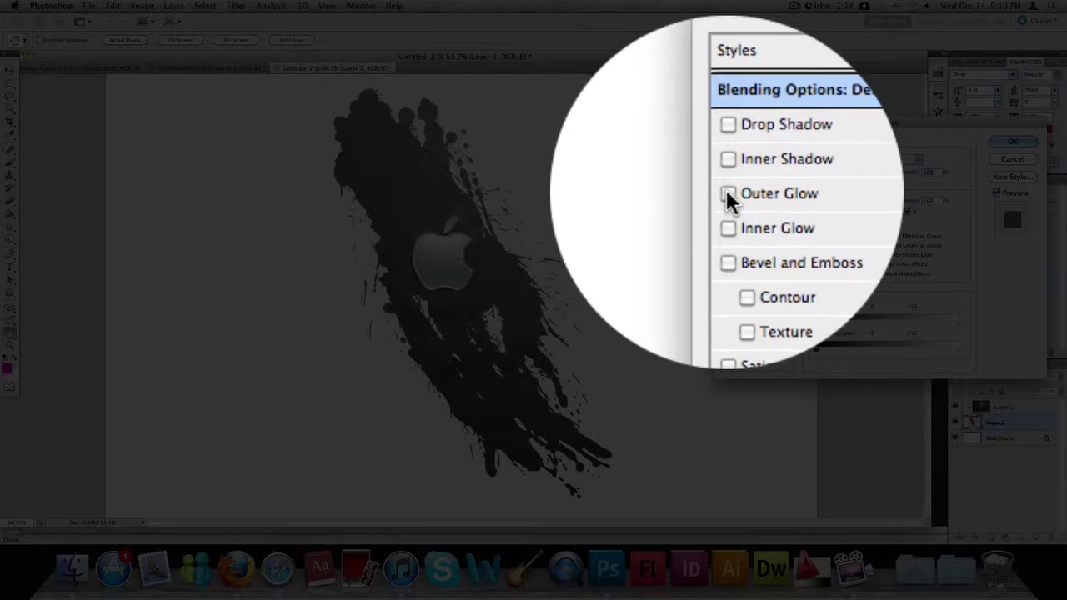
{"action": "left_click", "coordinate": [728, 227]}
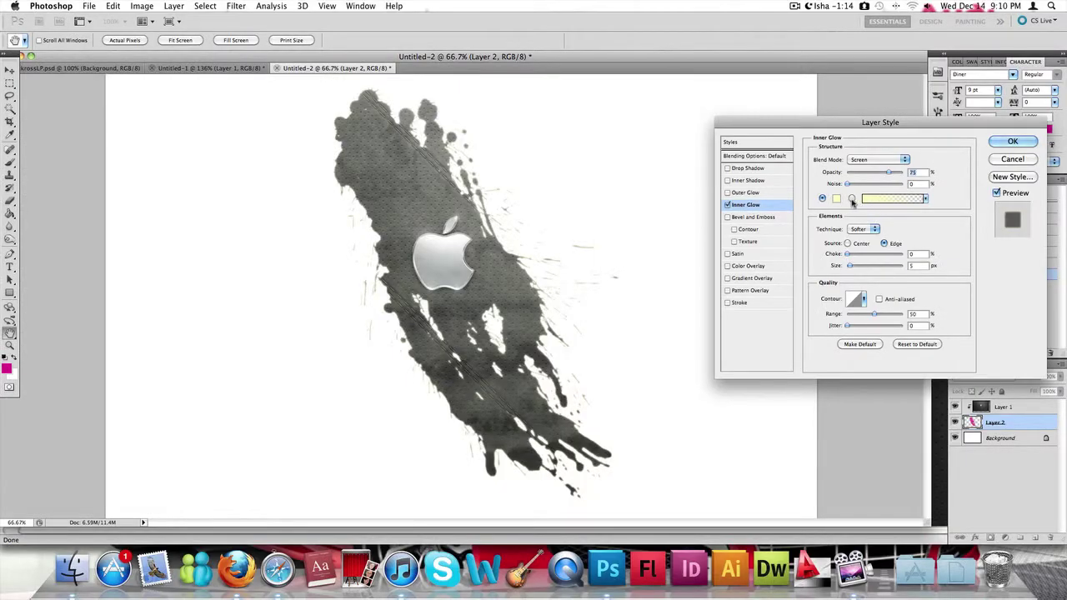
Set the inner glow to blue 1849e6 with 54 px size and apply the style
{"action": "left_click", "coordinate": [838, 199]}
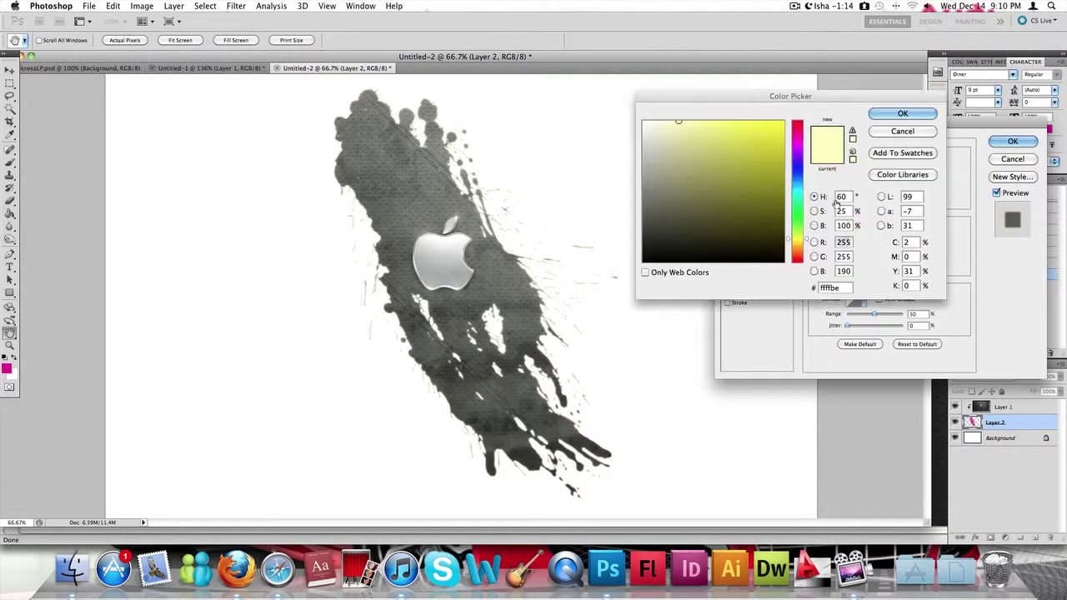
{"action": "left_click", "coordinate": [798, 176]}
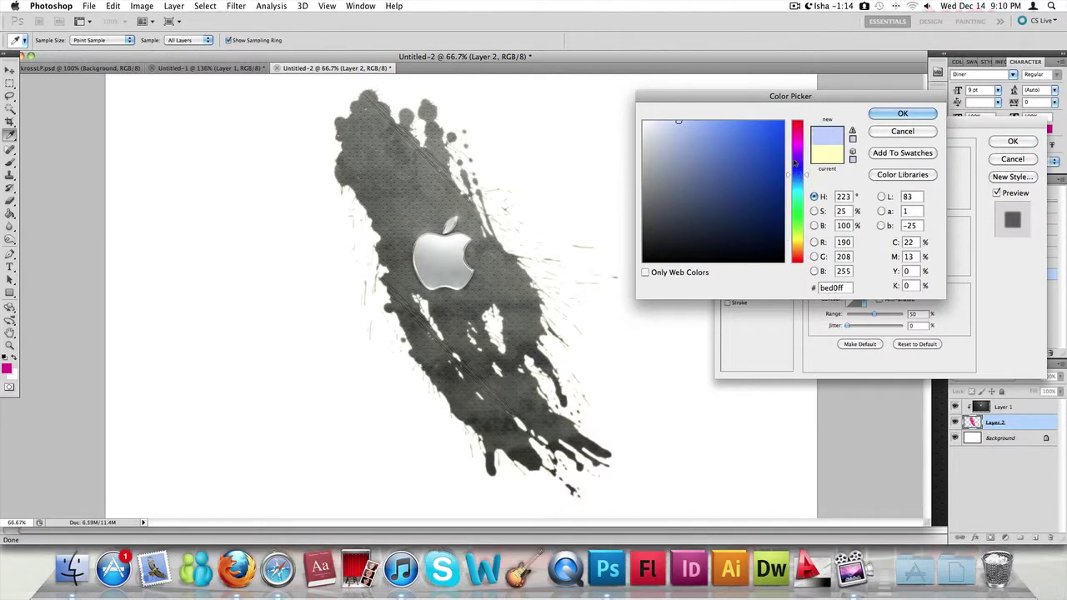
{"action": "left_click", "coordinate": [766, 138]}
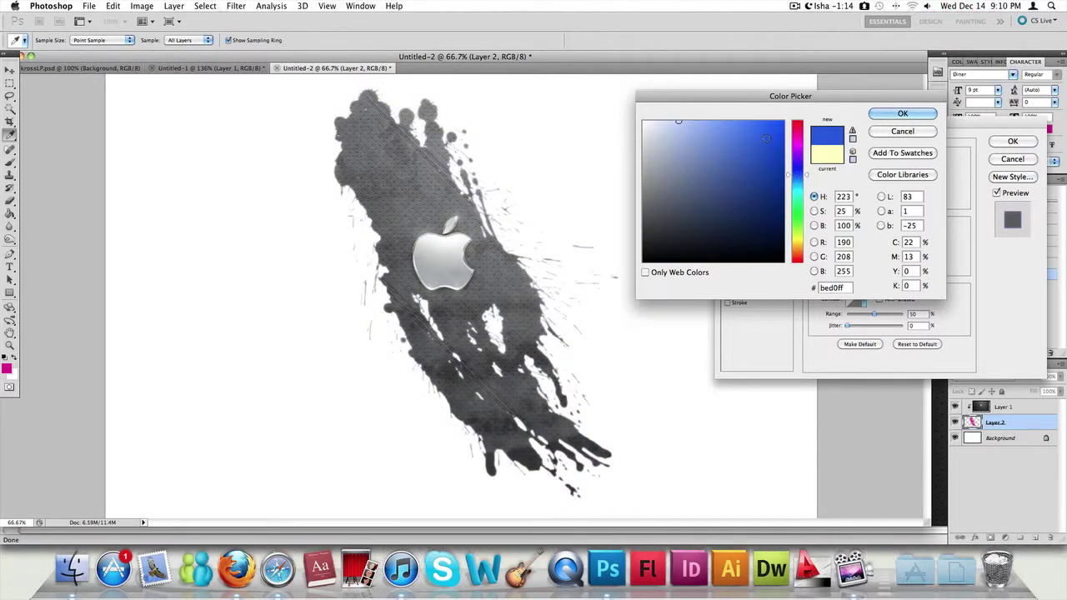
{"action": "left_click", "coordinate": [789, 130]}
{"action": "left_click", "coordinate": [769, 134]}
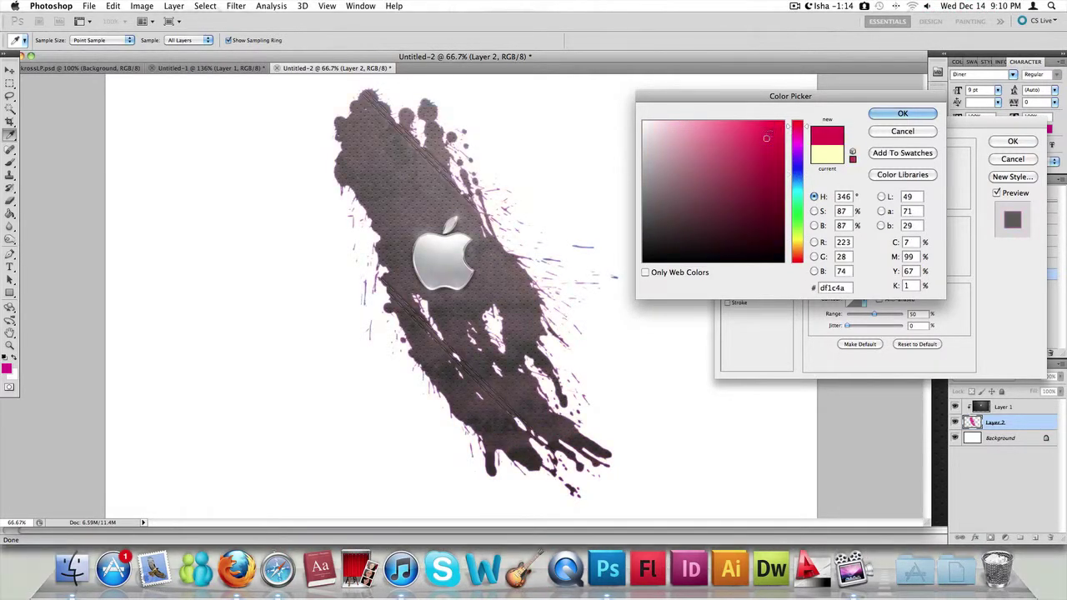
{"action": "left_click", "coordinate": [794, 174]}
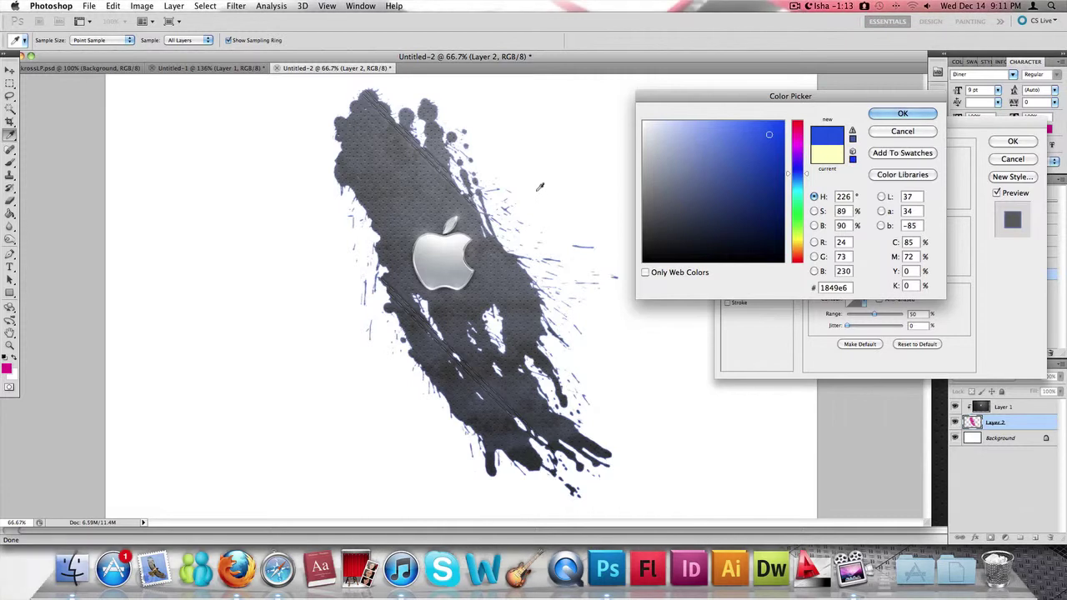
{"action": "left_click", "coordinate": [903, 114]}
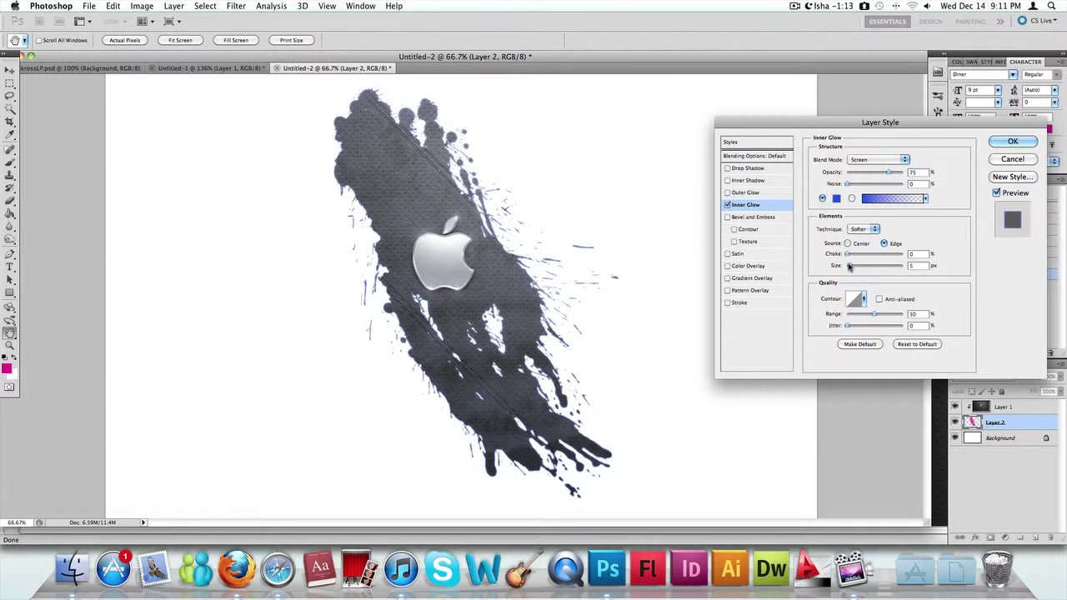
{"action": "left_click_drag", "start_coordinate": [850, 265], "coordinate": [861, 267]}
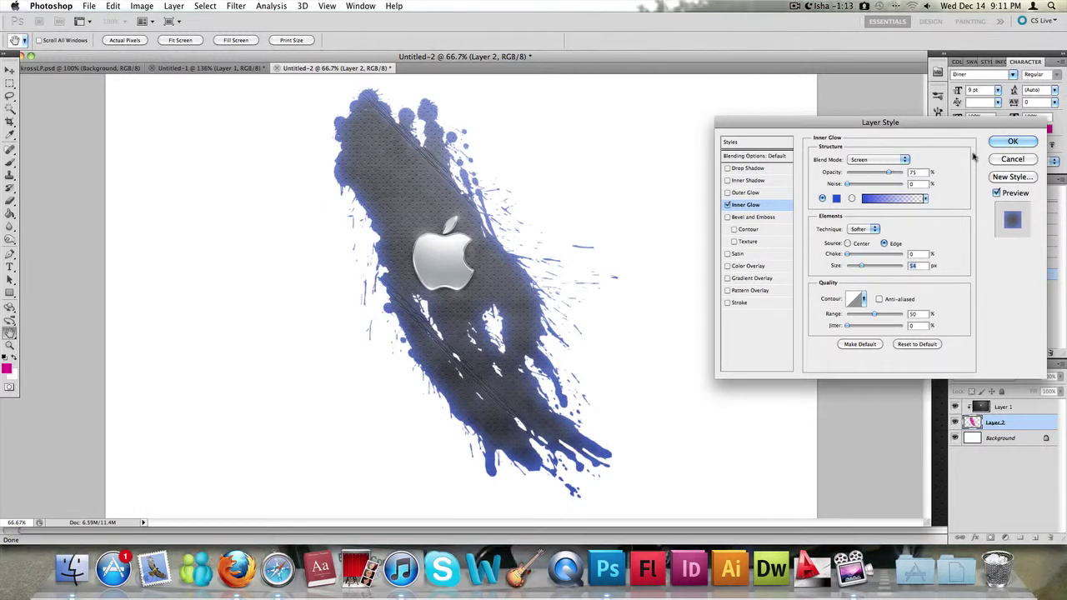
{"action": "left_click", "coordinate": [1010, 143]}
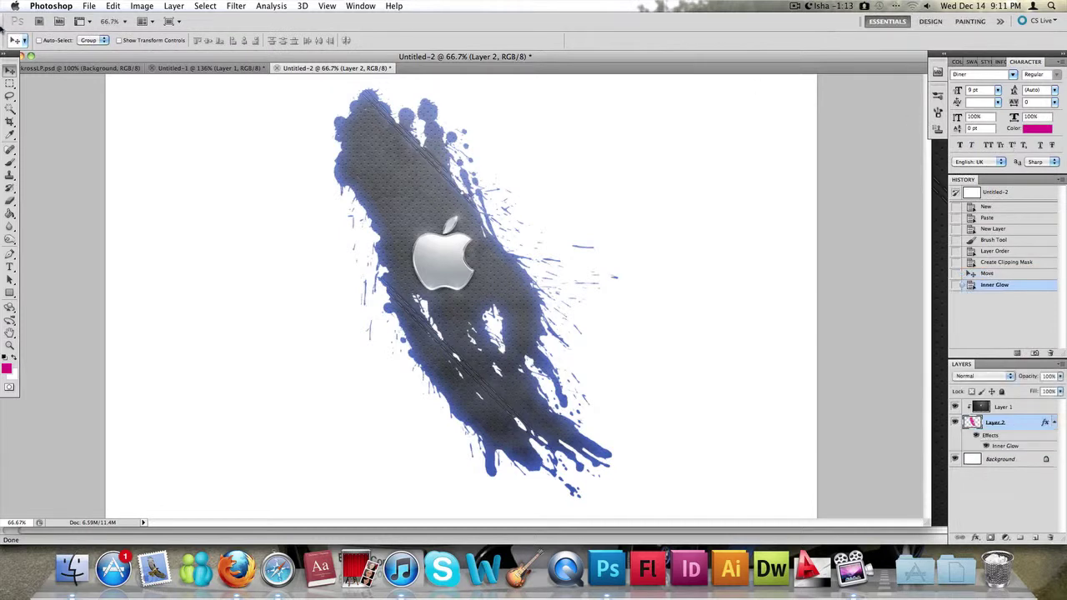
{"action": "left_click", "coordinate": [10, 83]}
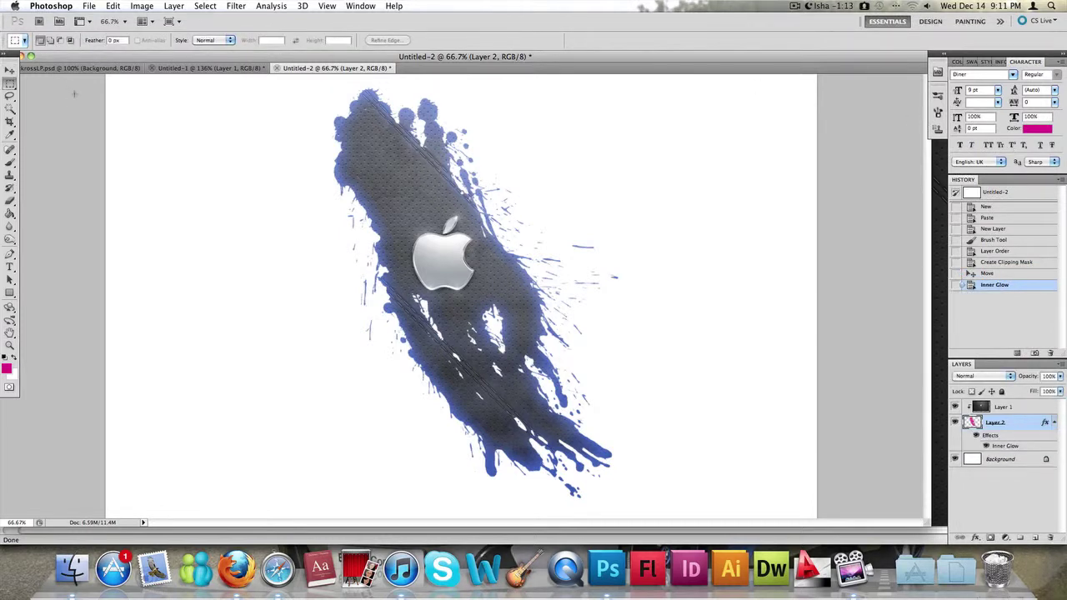